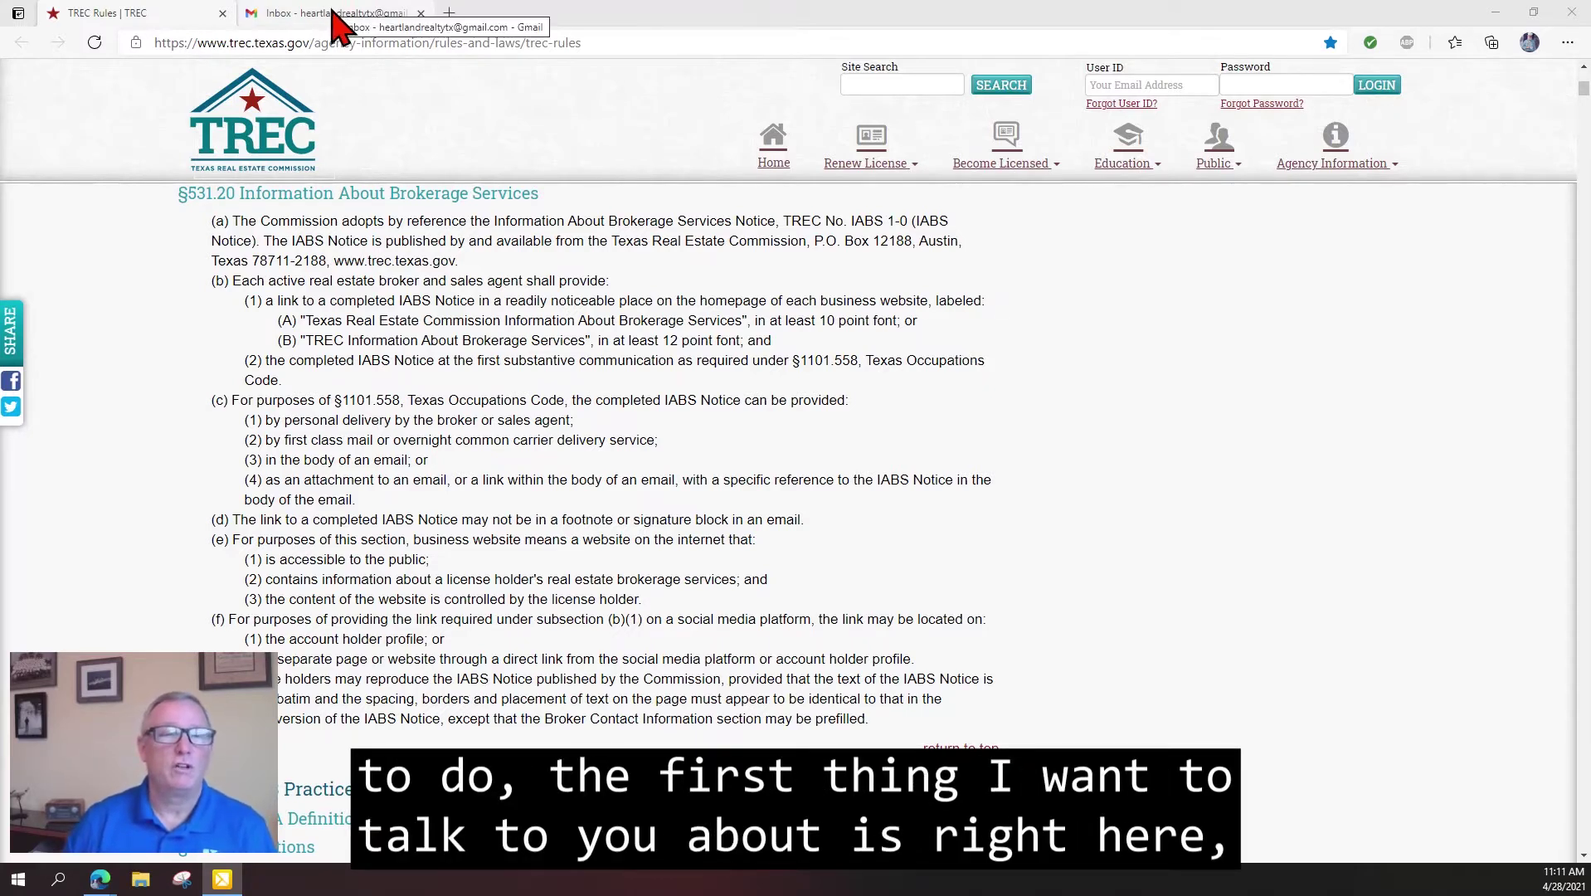
Review the TREC rules on 10 and 12 point font for the IABS notice in email bodies.
{"action": "scroll", "coordinate": [220, 282], "scroll_direction": "up", "scroll_amount": 1}
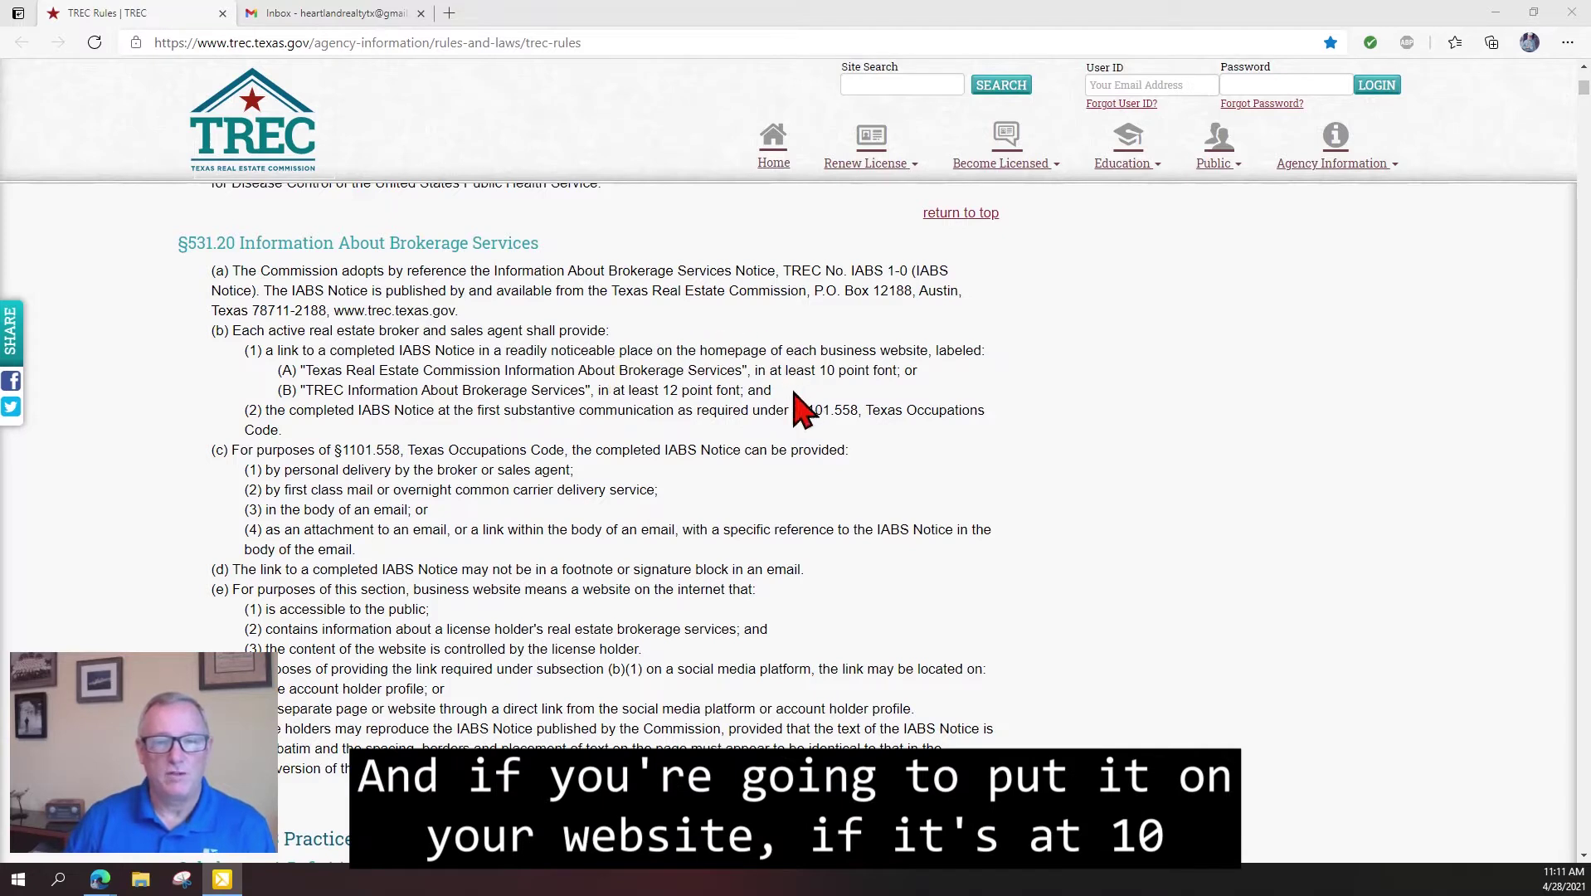
{"action": "left_click_drag", "start_coordinate": [802, 370], "coordinate": [904, 370]}
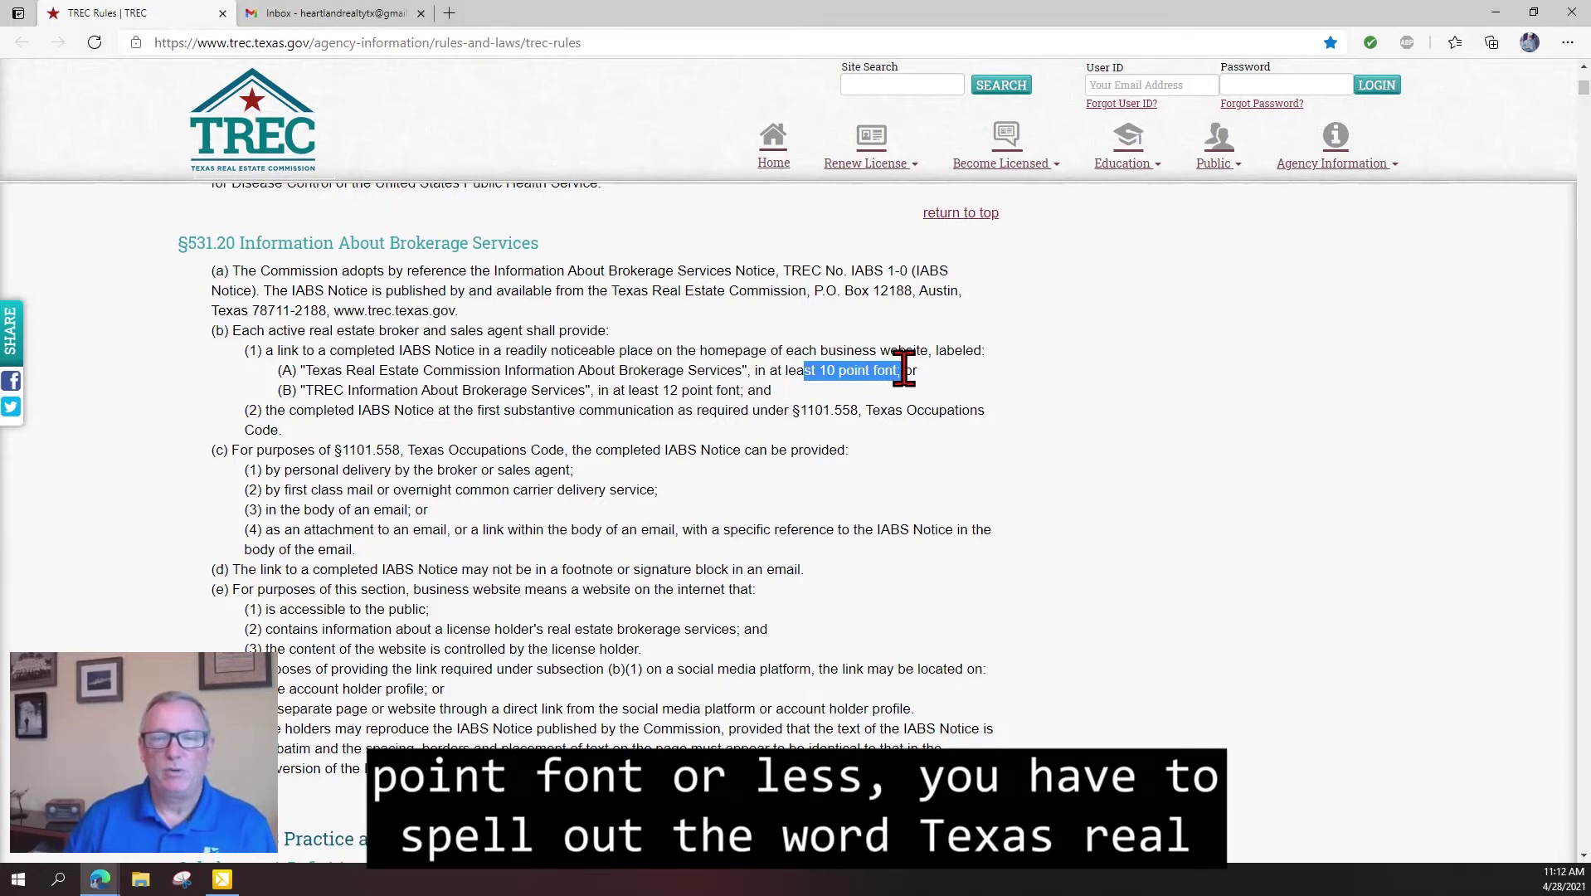
{"action": "left_click", "coordinate": [325, 372]}
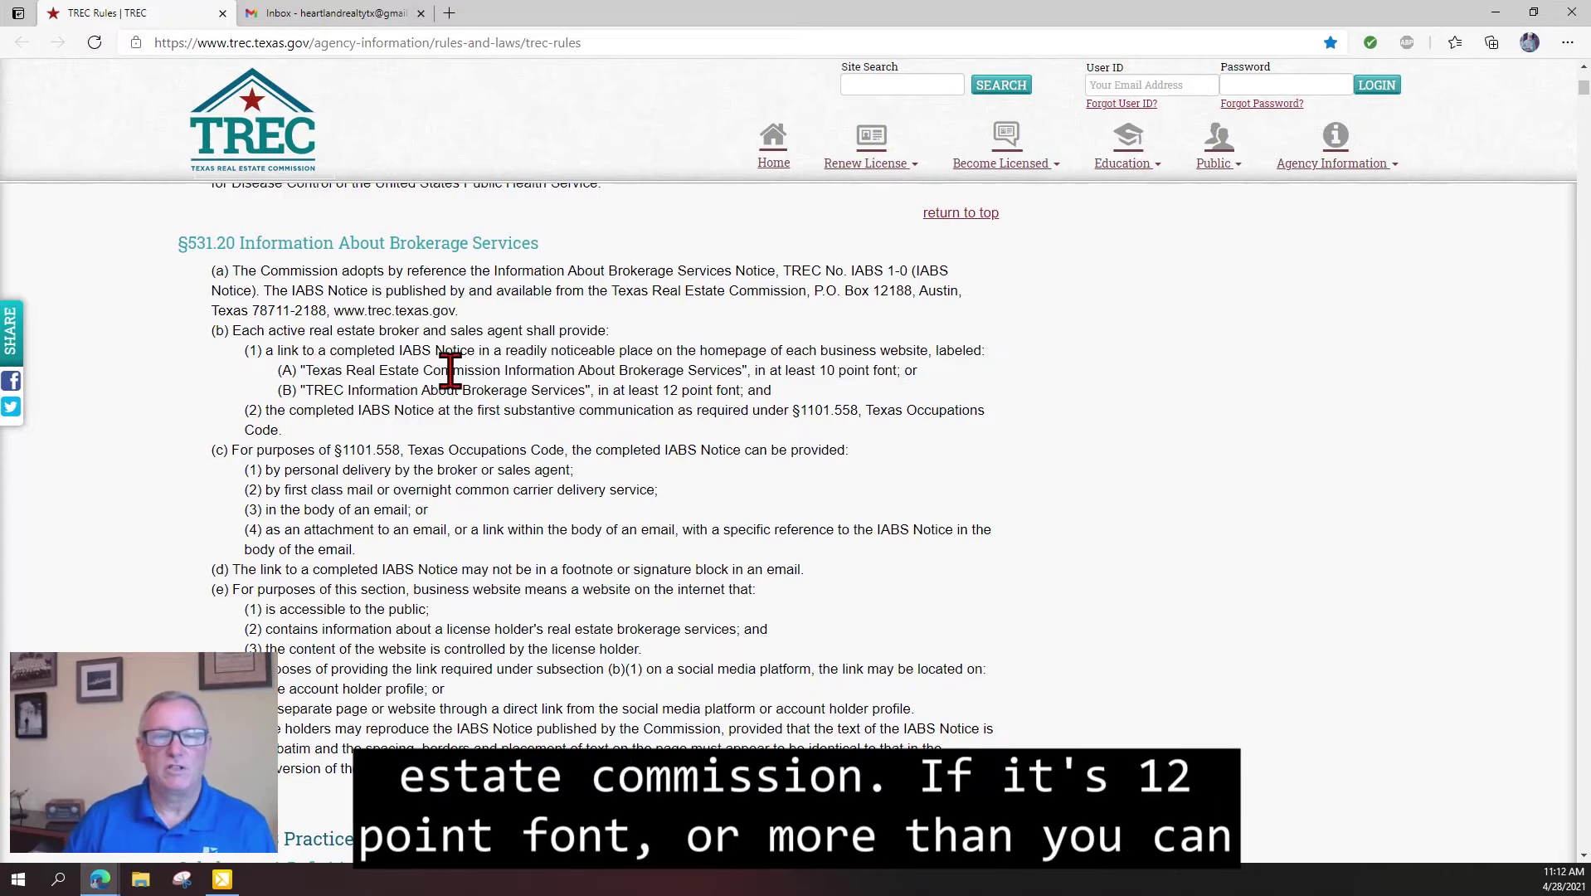
{"action": "left_click_drag", "start_coordinate": [654, 388], "coordinate": [746, 387]}
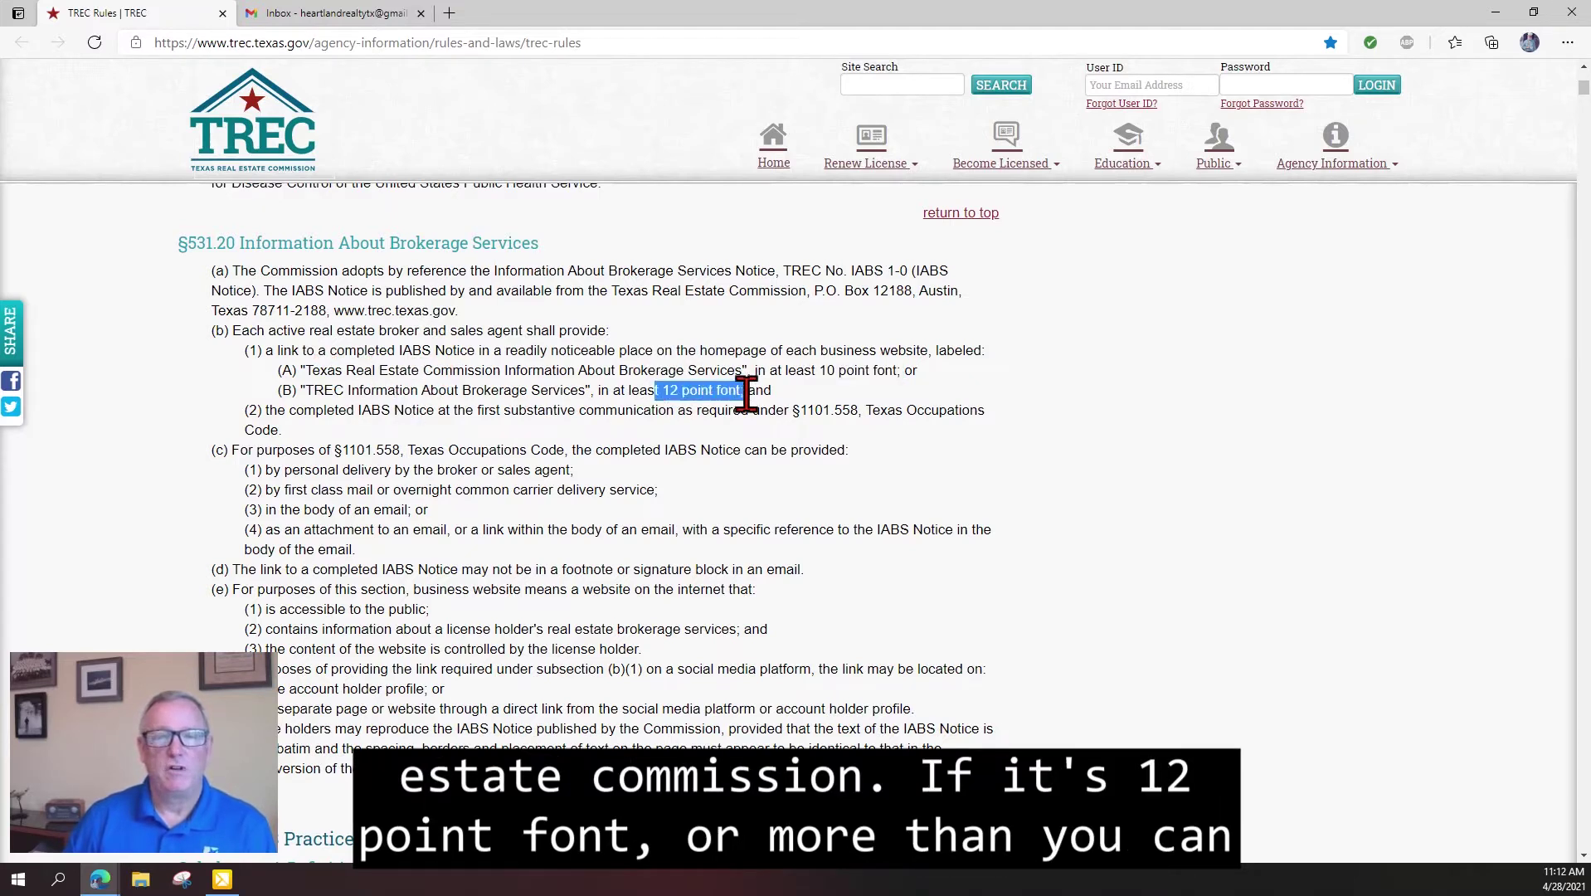
{"action": "double_click", "coordinate": [325, 390]}
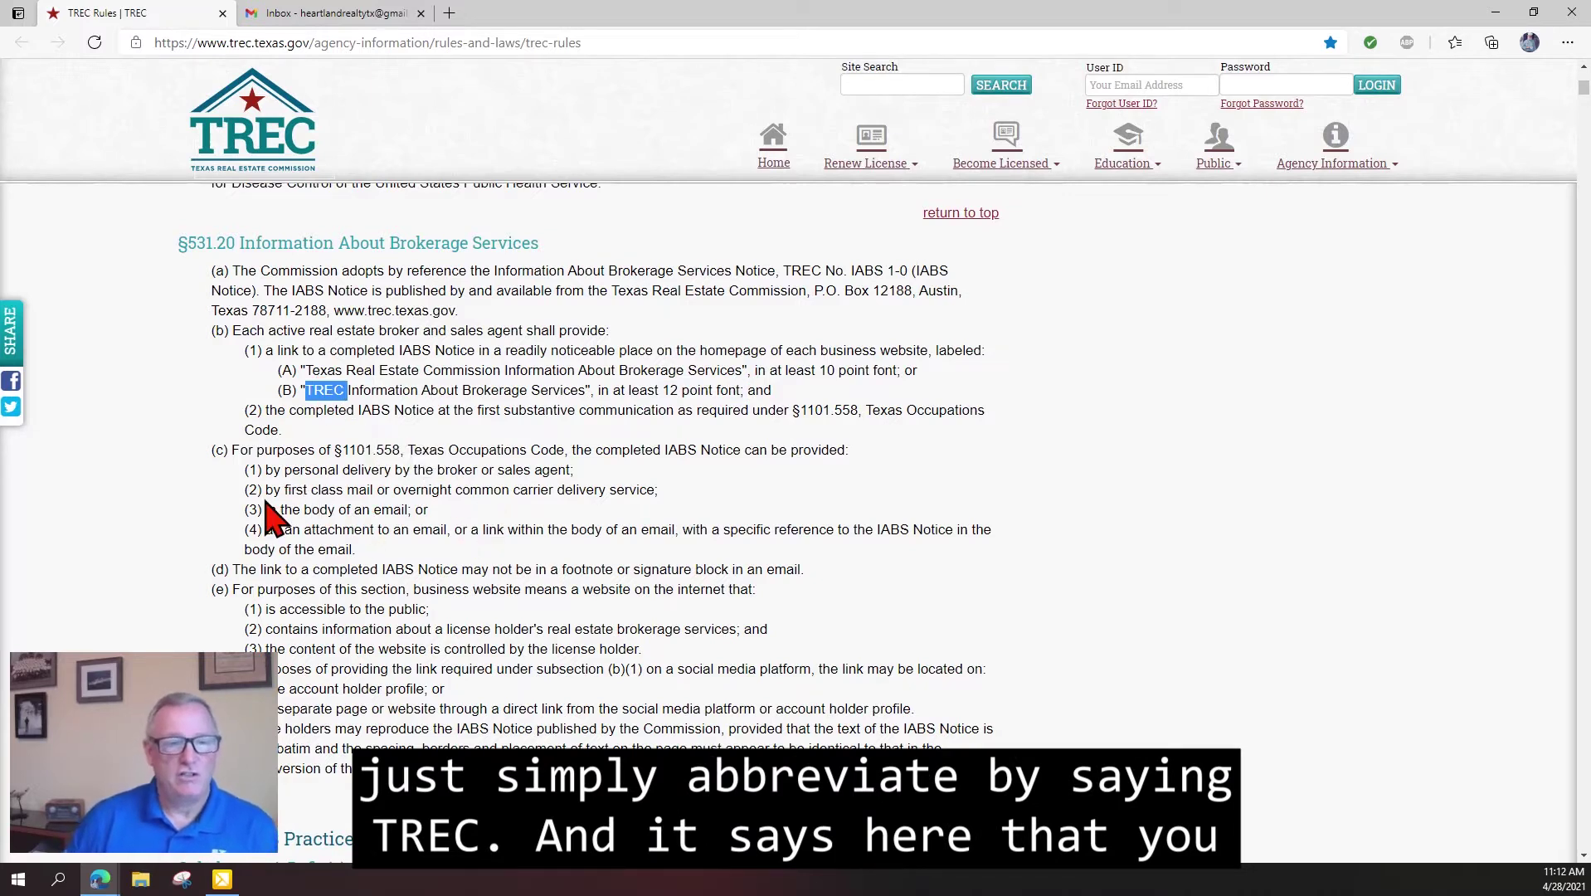
{"action": "left_click_drag", "start_coordinate": [267, 509], "coordinate": [423, 514]}
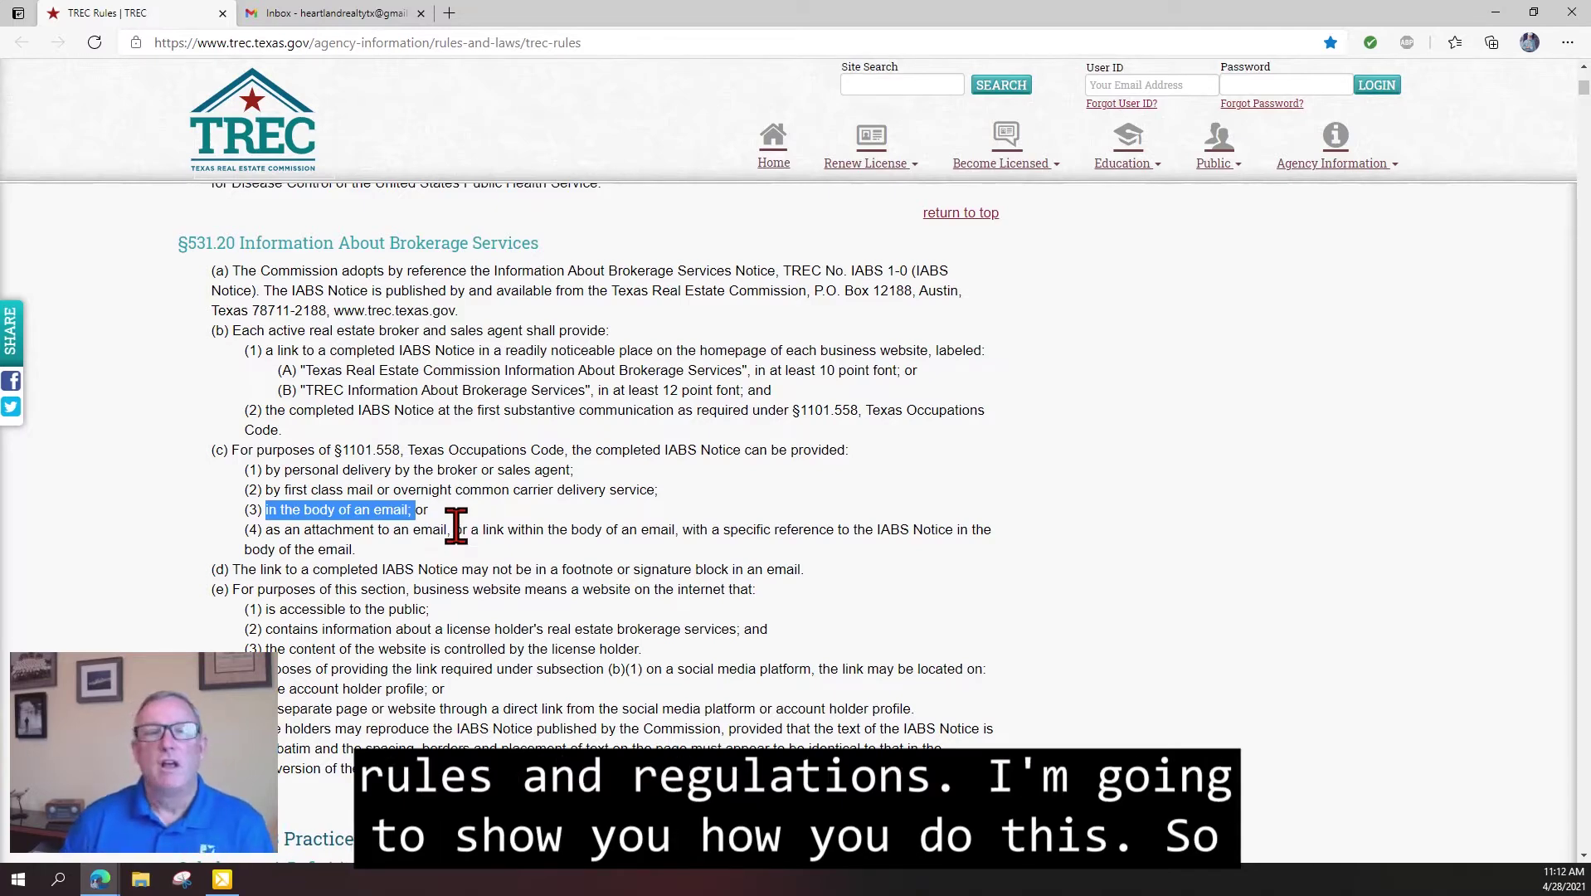
{"action": "left_click", "coordinate": [459, 525]}
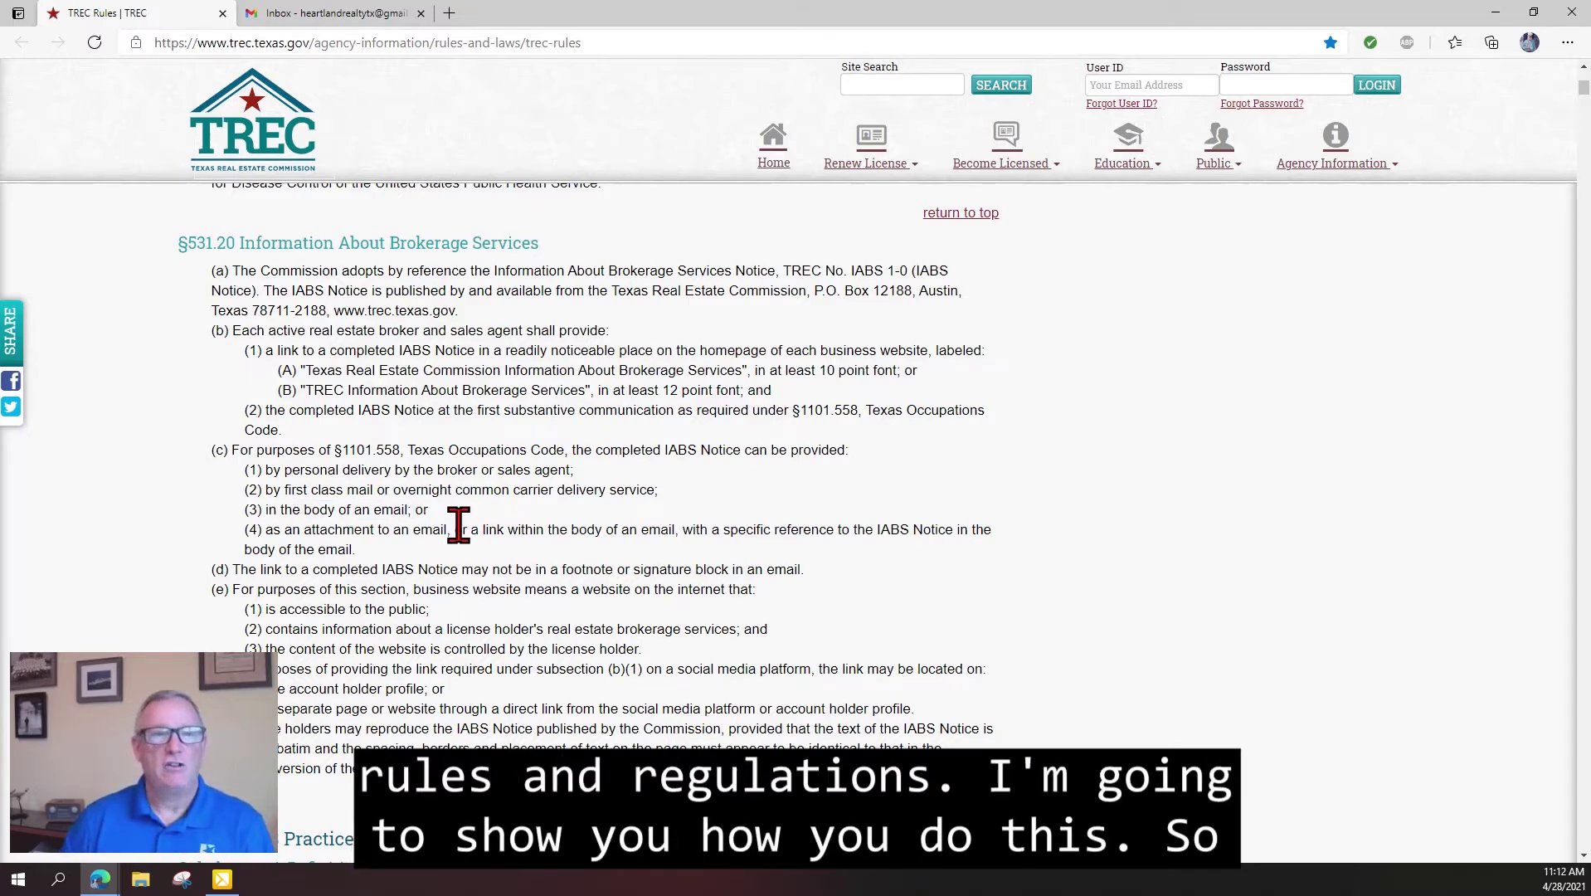
Go from the Gmail inbox to Google Drive through the Google apps grid.
{"action": "left_click", "coordinate": [340, 14]}
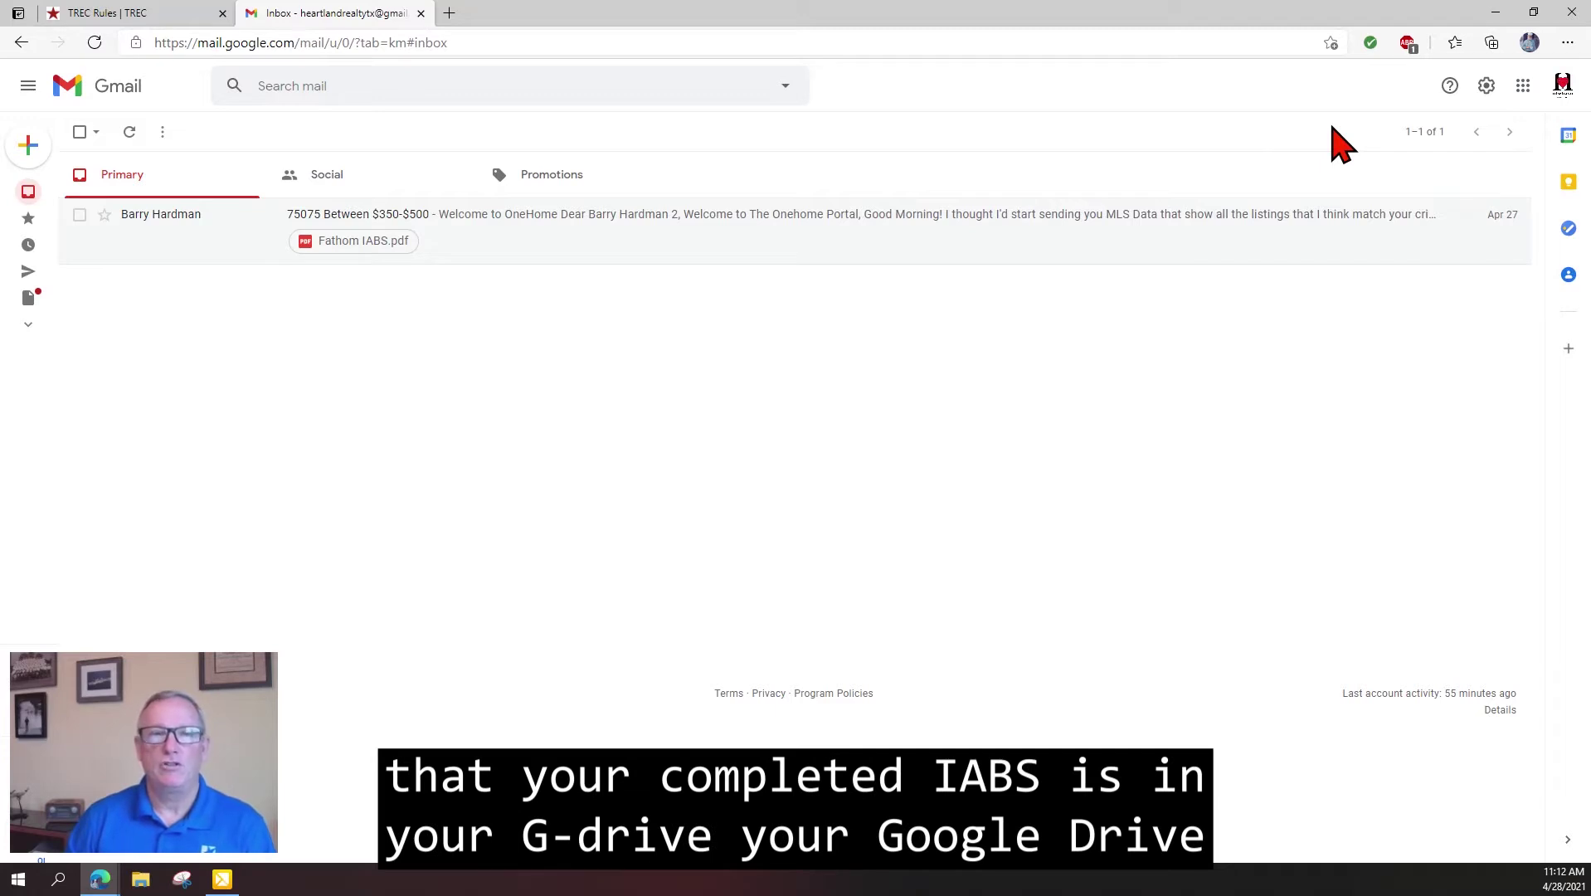
{"action": "left_click", "coordinate": [1525, 88]}
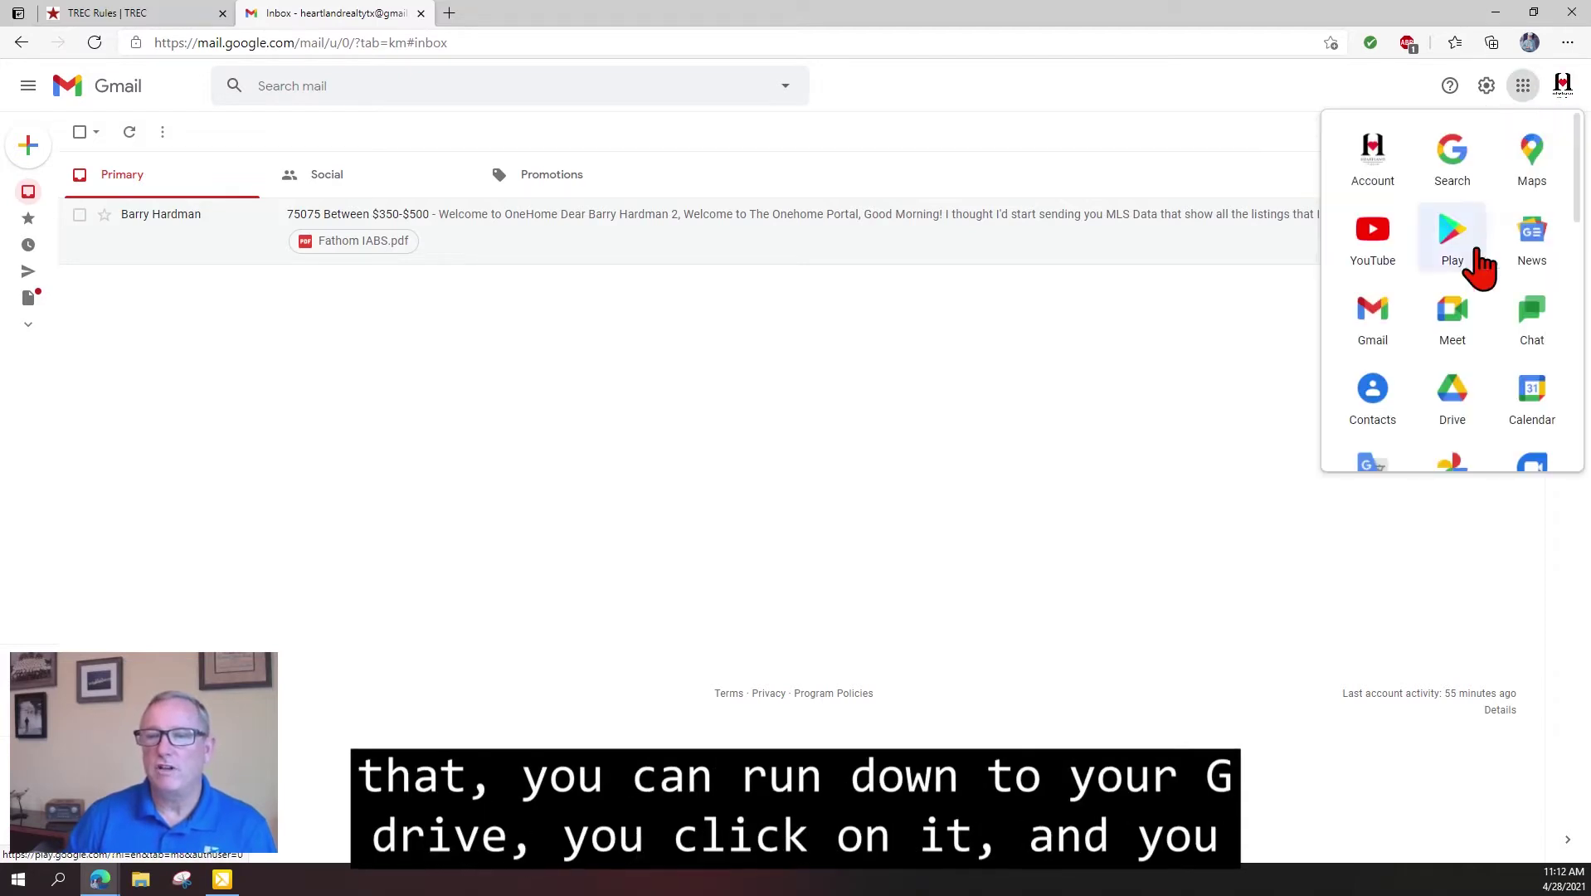
{"action": "left_click", "coordinate": [1453, 397]}
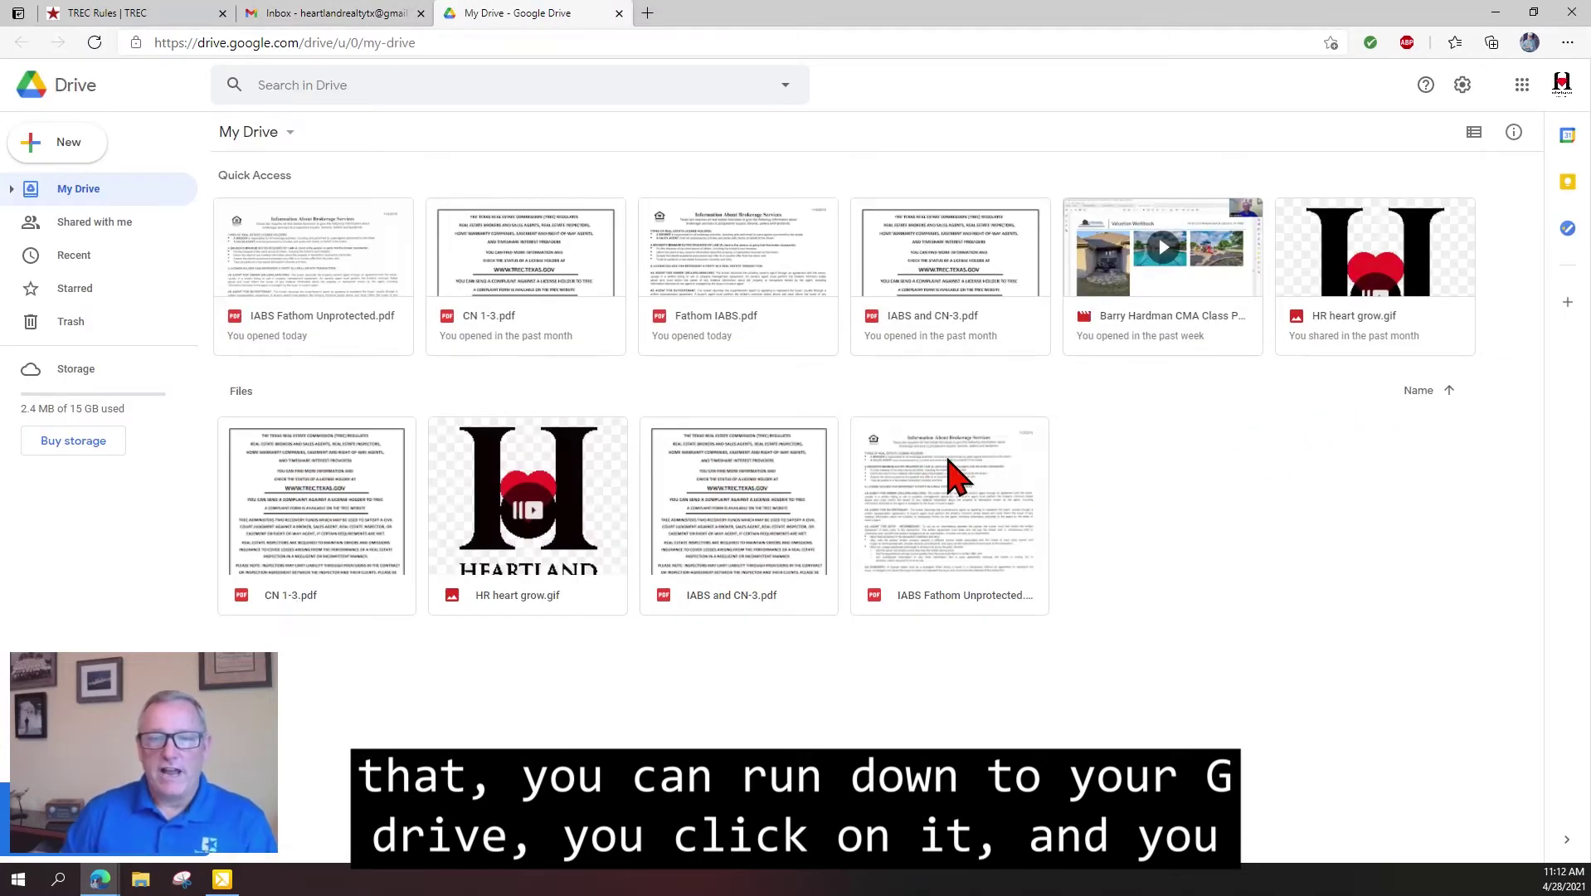
Upload IABS Fathom Unprotected.pdf from the Desktop to My Drive, keeping it as a new version.
{"action": "mouse_move", "coordinate": [952, 469]}
{"action": "left_mouse_down"}
{"action": "mouse_move", "coordinate": [959, 451]}
{"action": "mouse_move", "coordinate": [903, 474]}
{"action": "mouse_move", "coordinate": [940, 487]}
{"action": "left_mouse_up"}
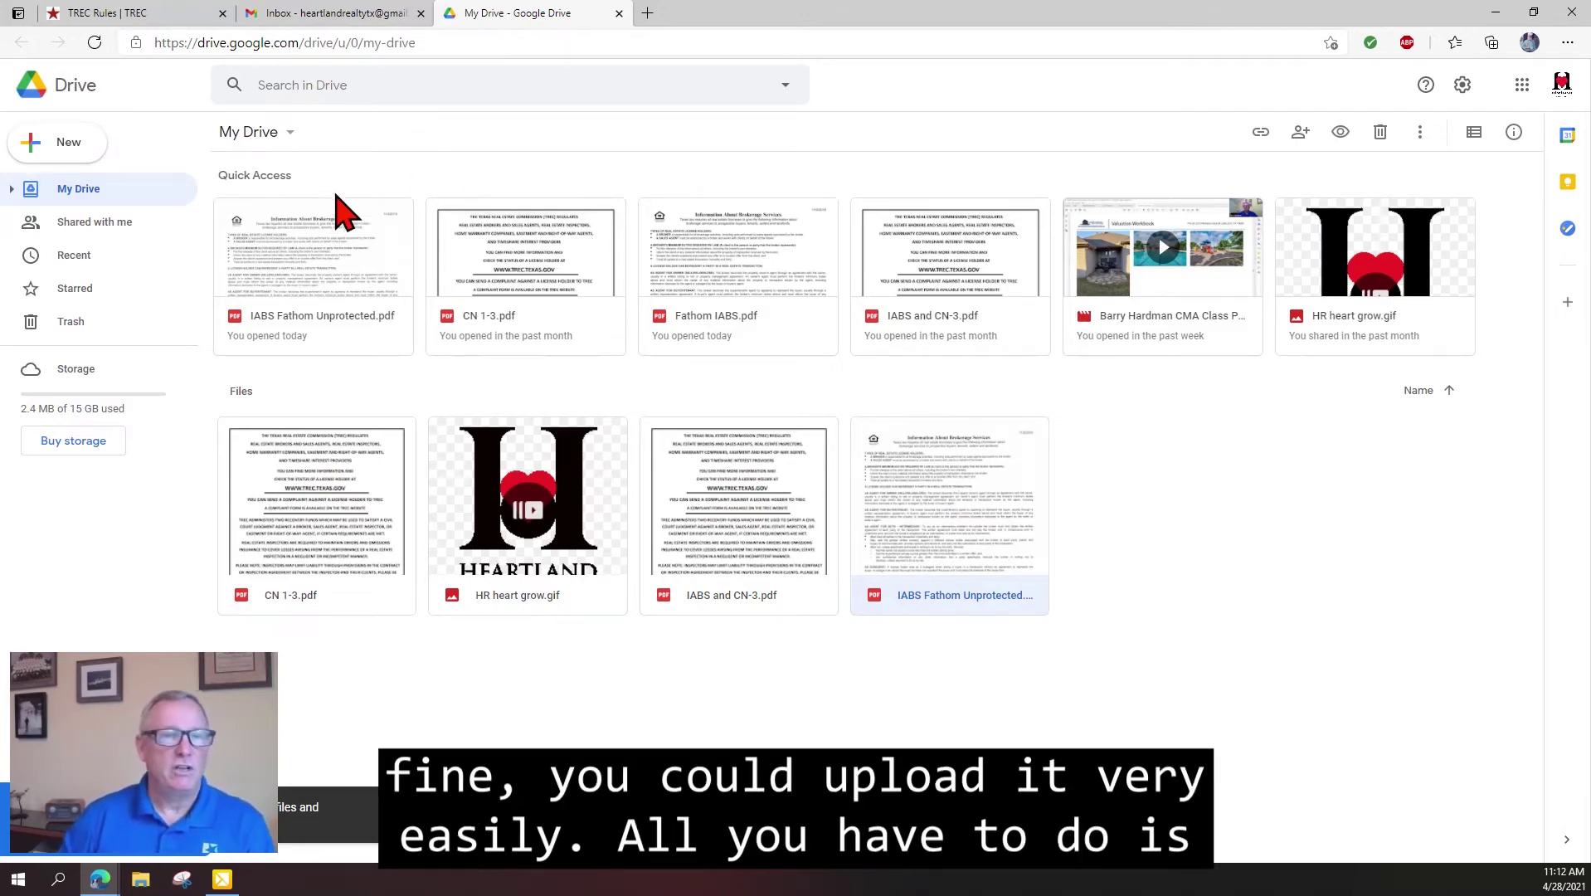
{"action": "left_click", "coordinate": [55, 143]}
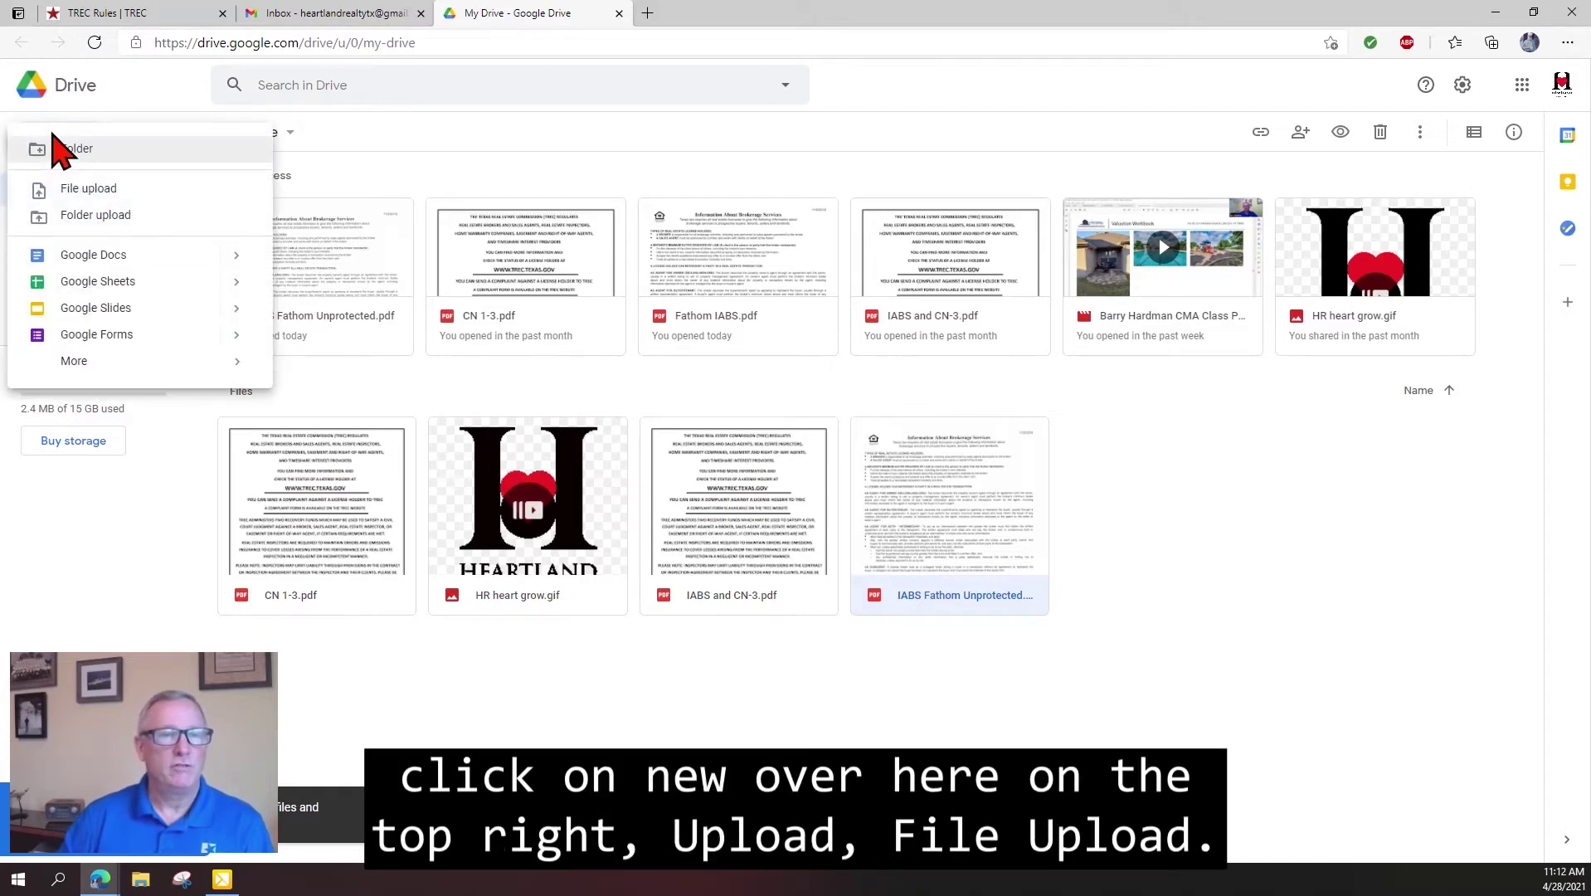
{"action": "left_click", "coordinate": [95, 193]}
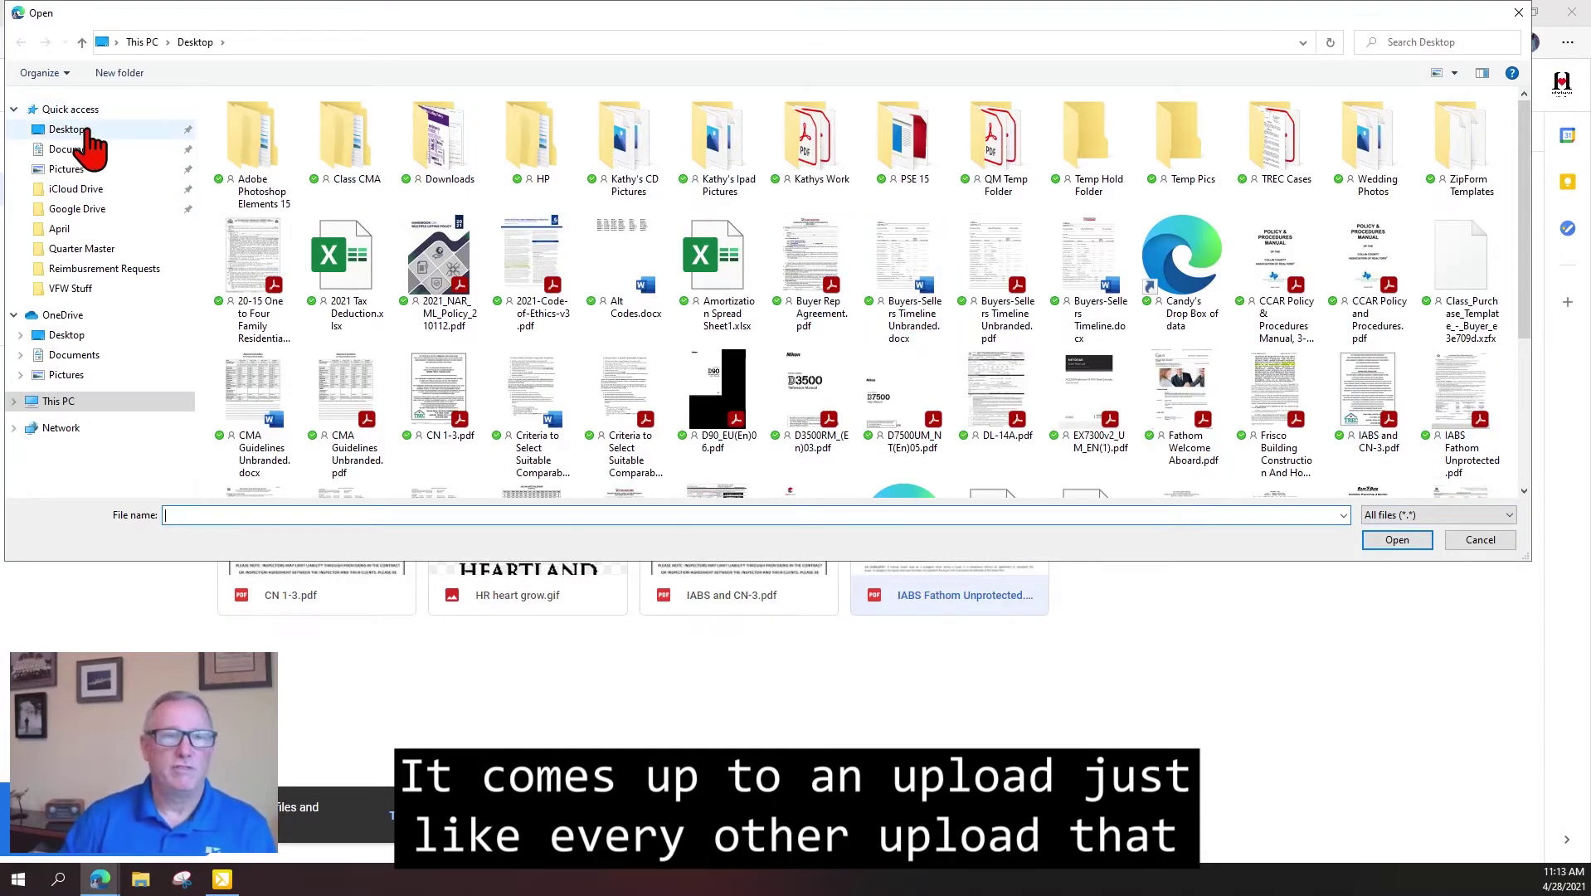
{"action": "left_click", "coordinate": [87, 131]}
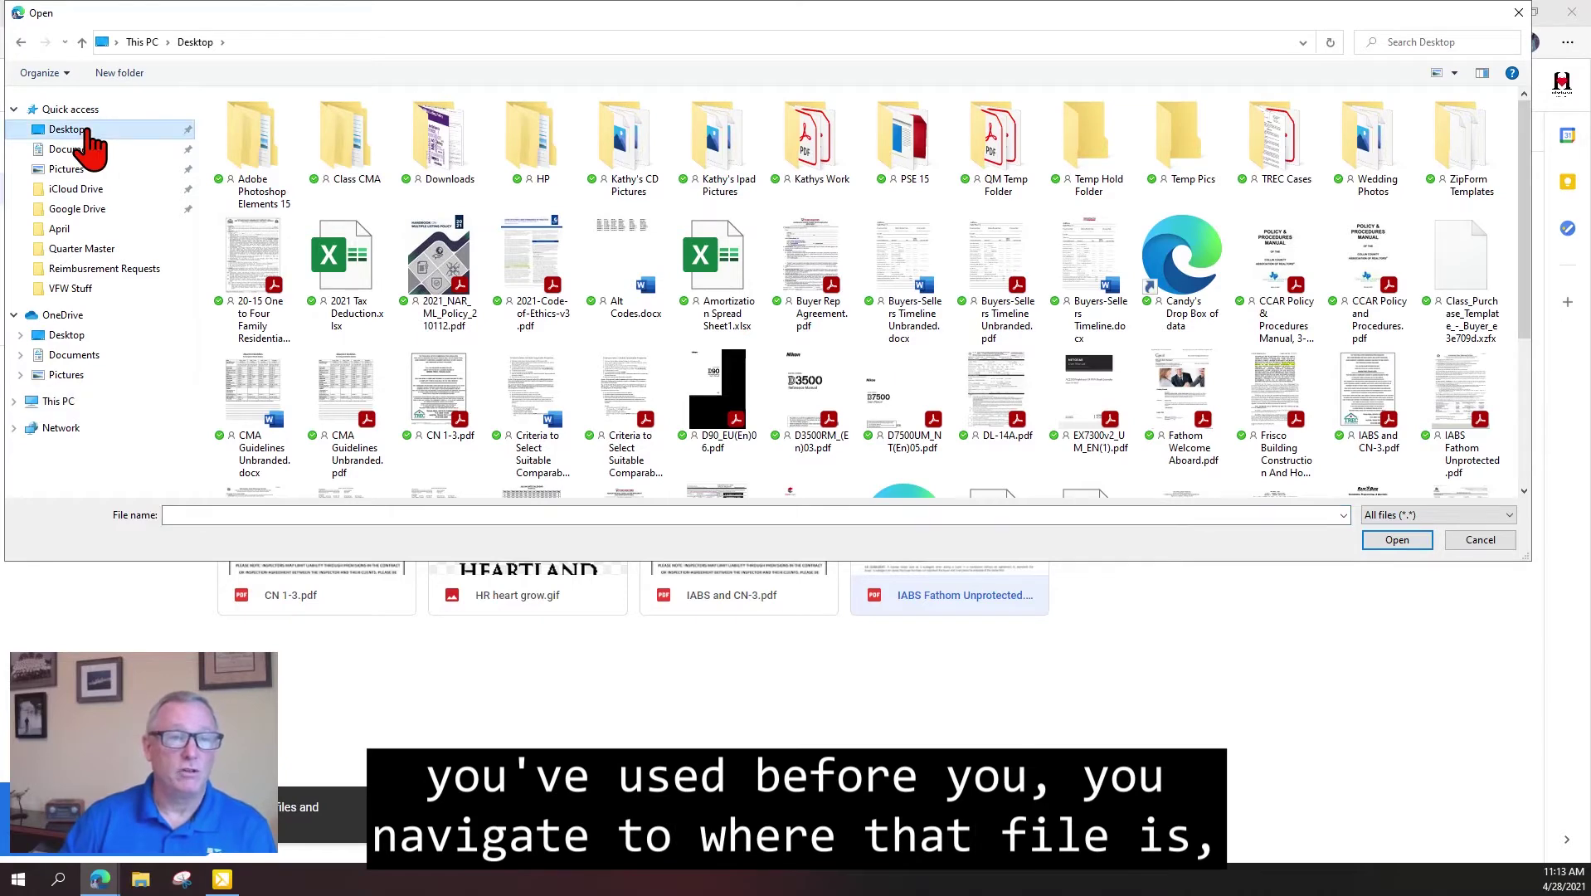
{"action": "scroll", "coordinate": [1145, 330], "scroll_direction": "down", "scroll_amount": 3}
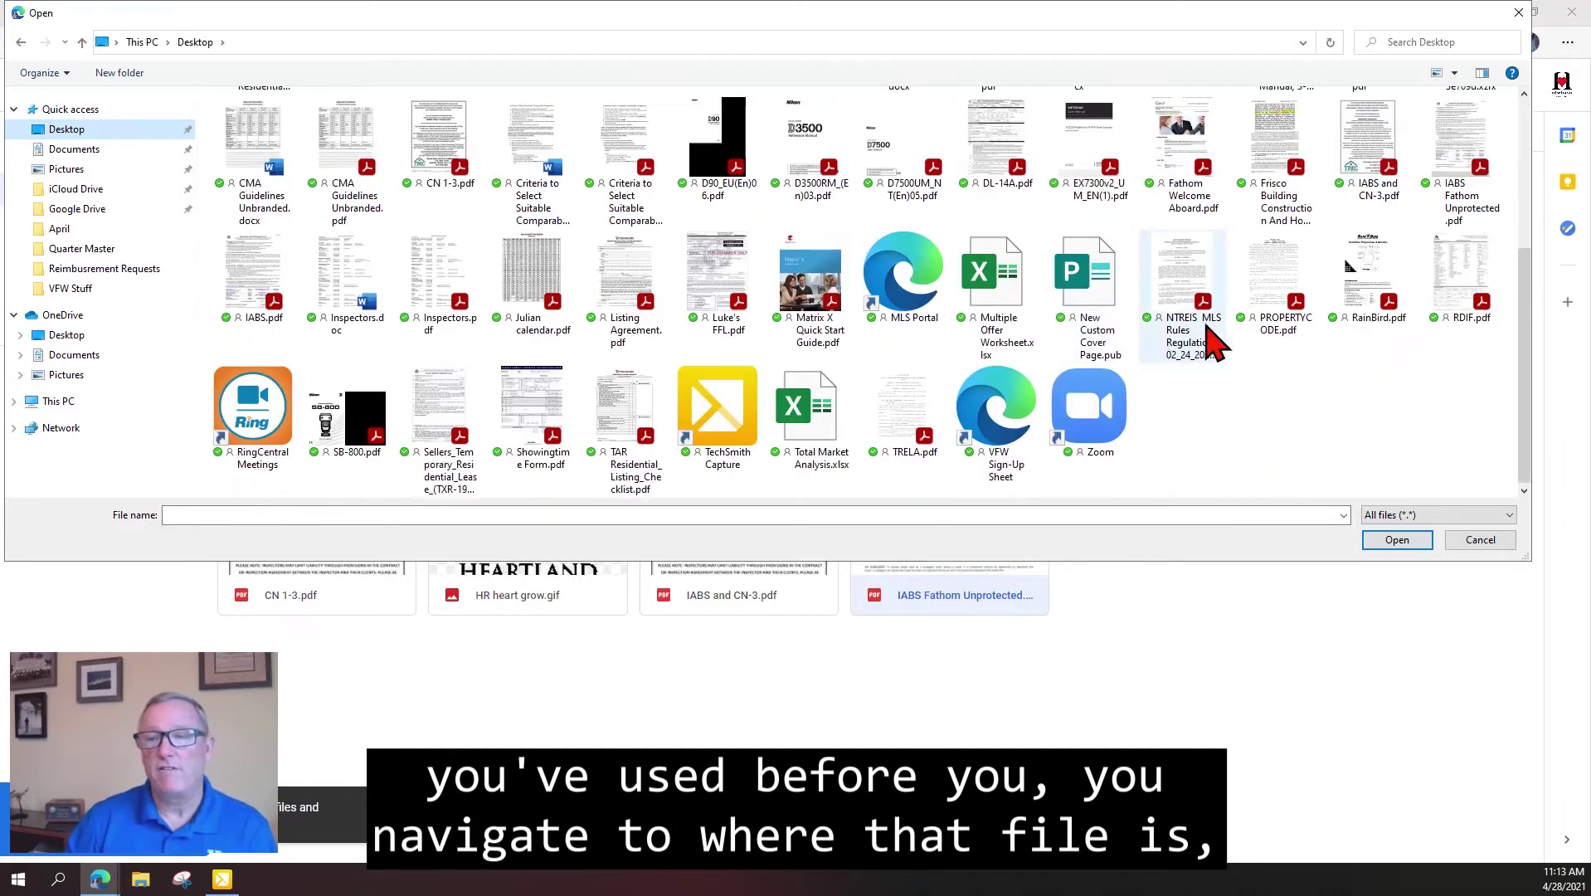
{"action": "left_click", "coordinate": [1462, 137]}
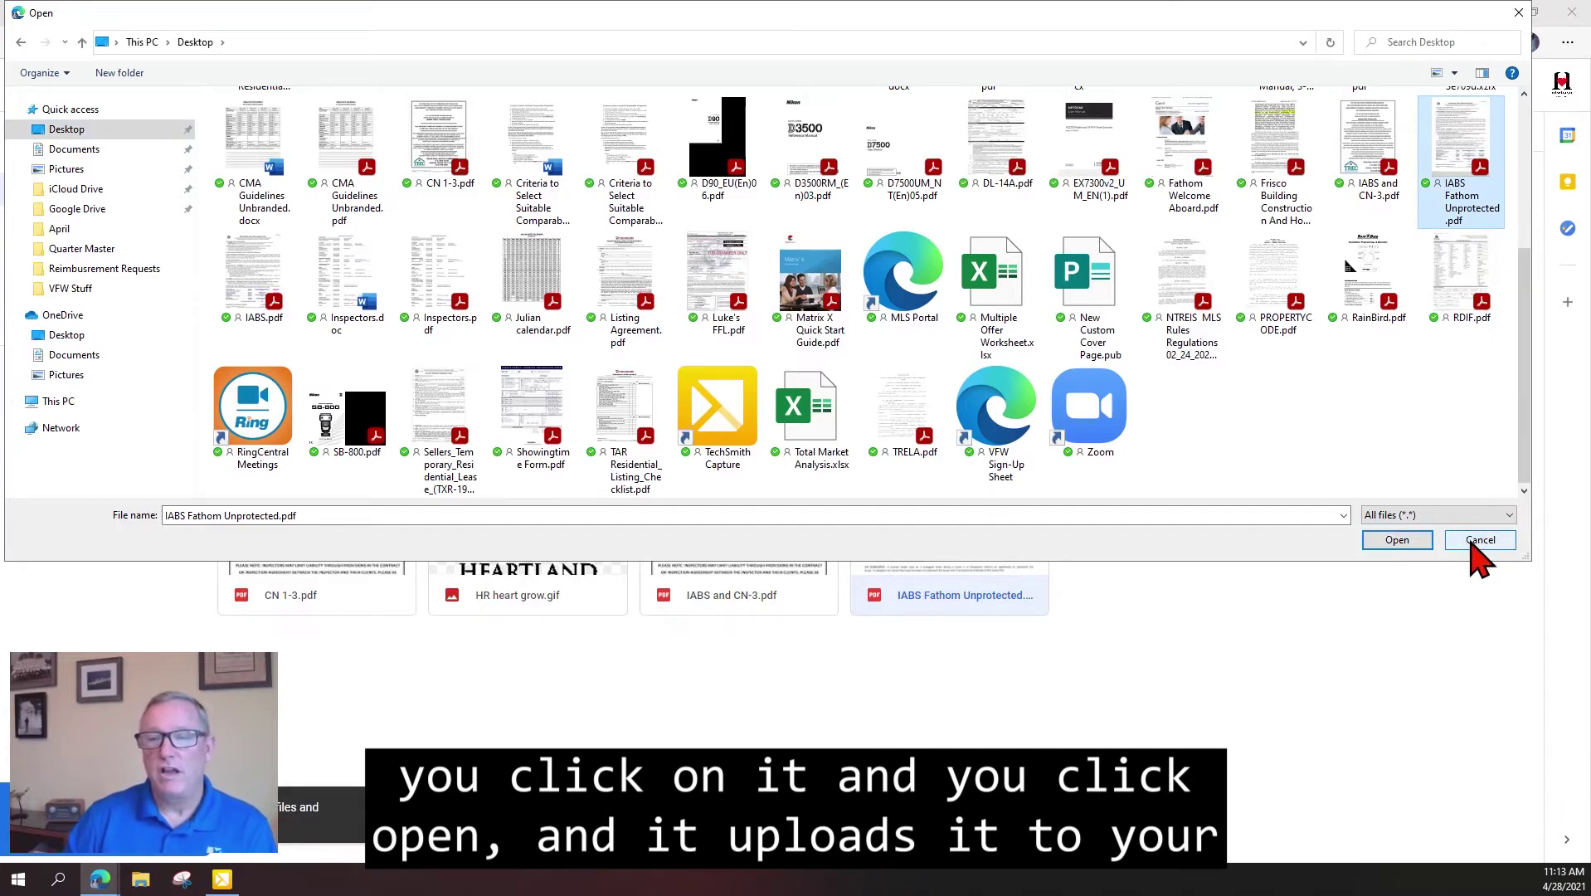
{"action": "left_click", "coordinate": [1397, 541]}
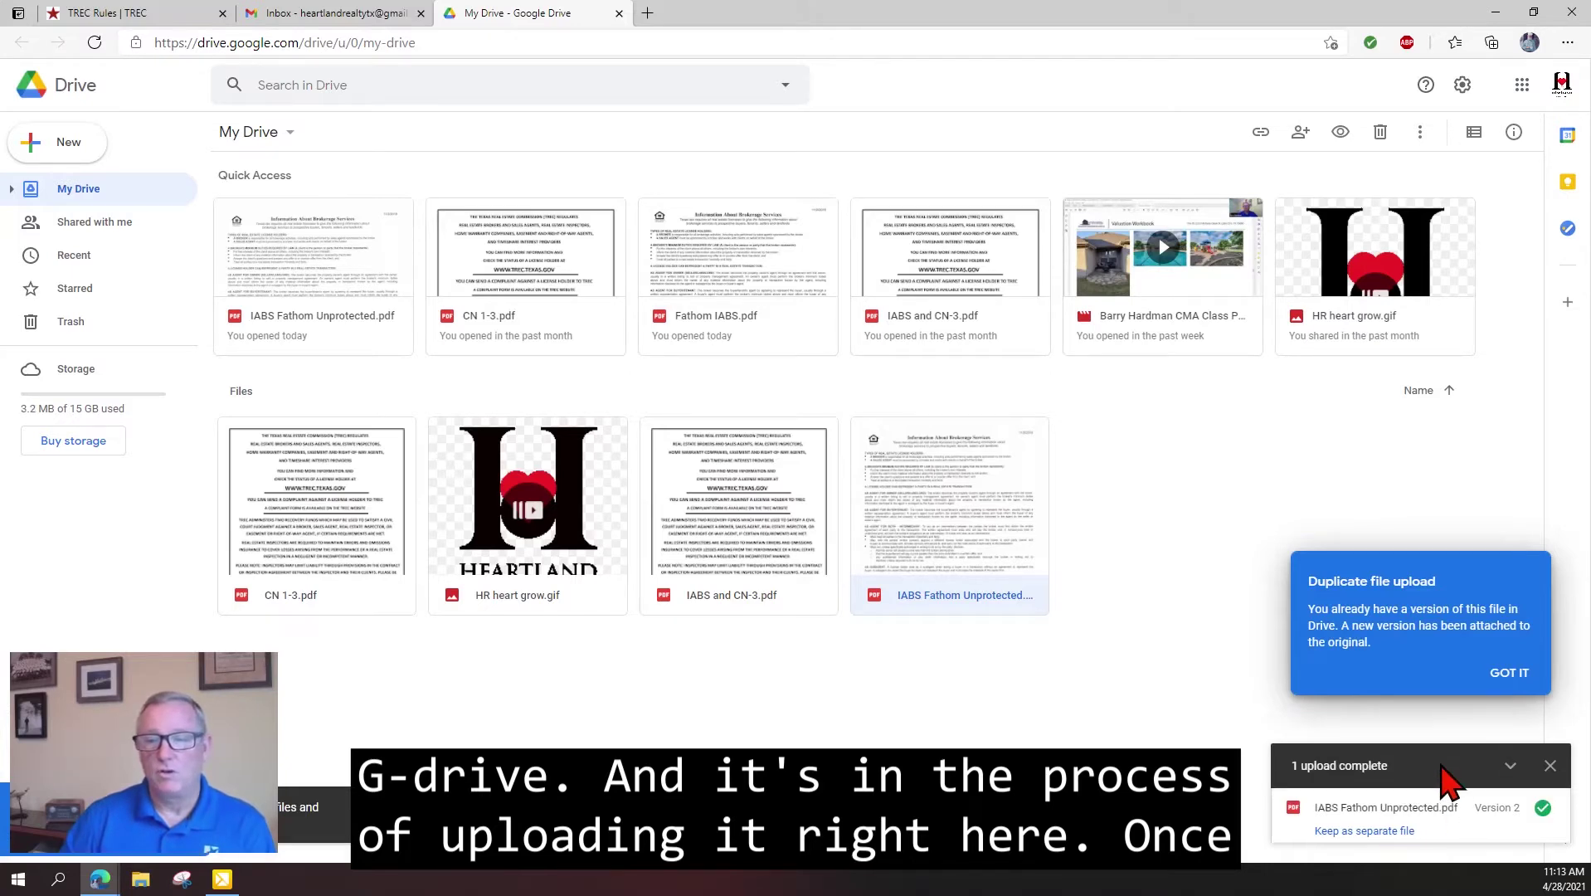
{"action": "left_click", "coordinate": [1514, 673]}
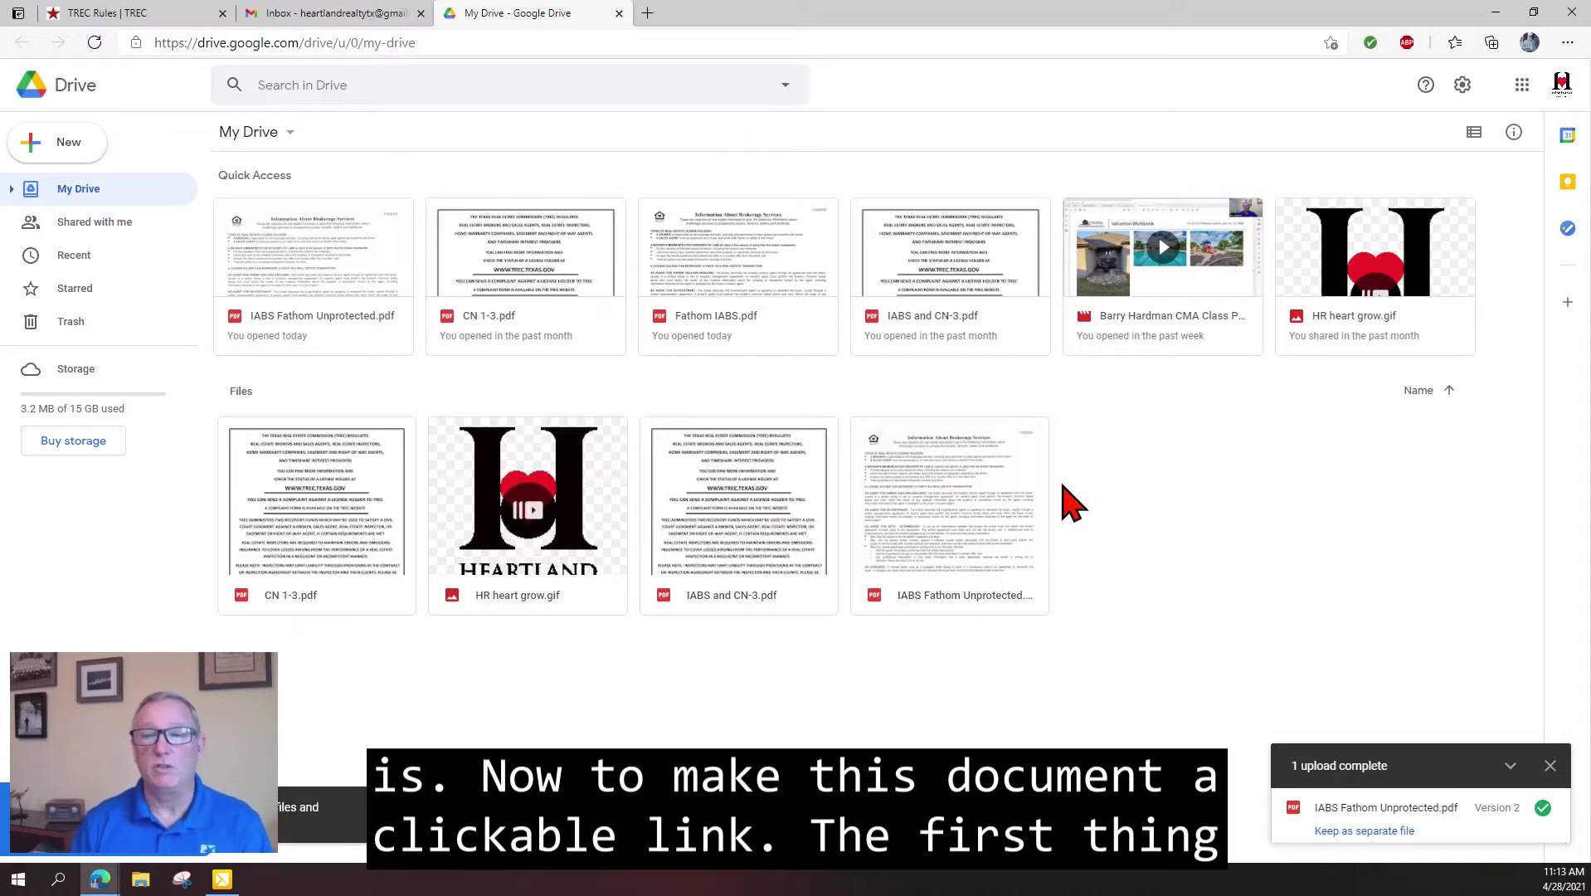
Copy the shareable Drive link of IABS Fathom Unprotected.pdf and close the share dialog.
{"action": "right_click", "coordinate": [943, 491]}
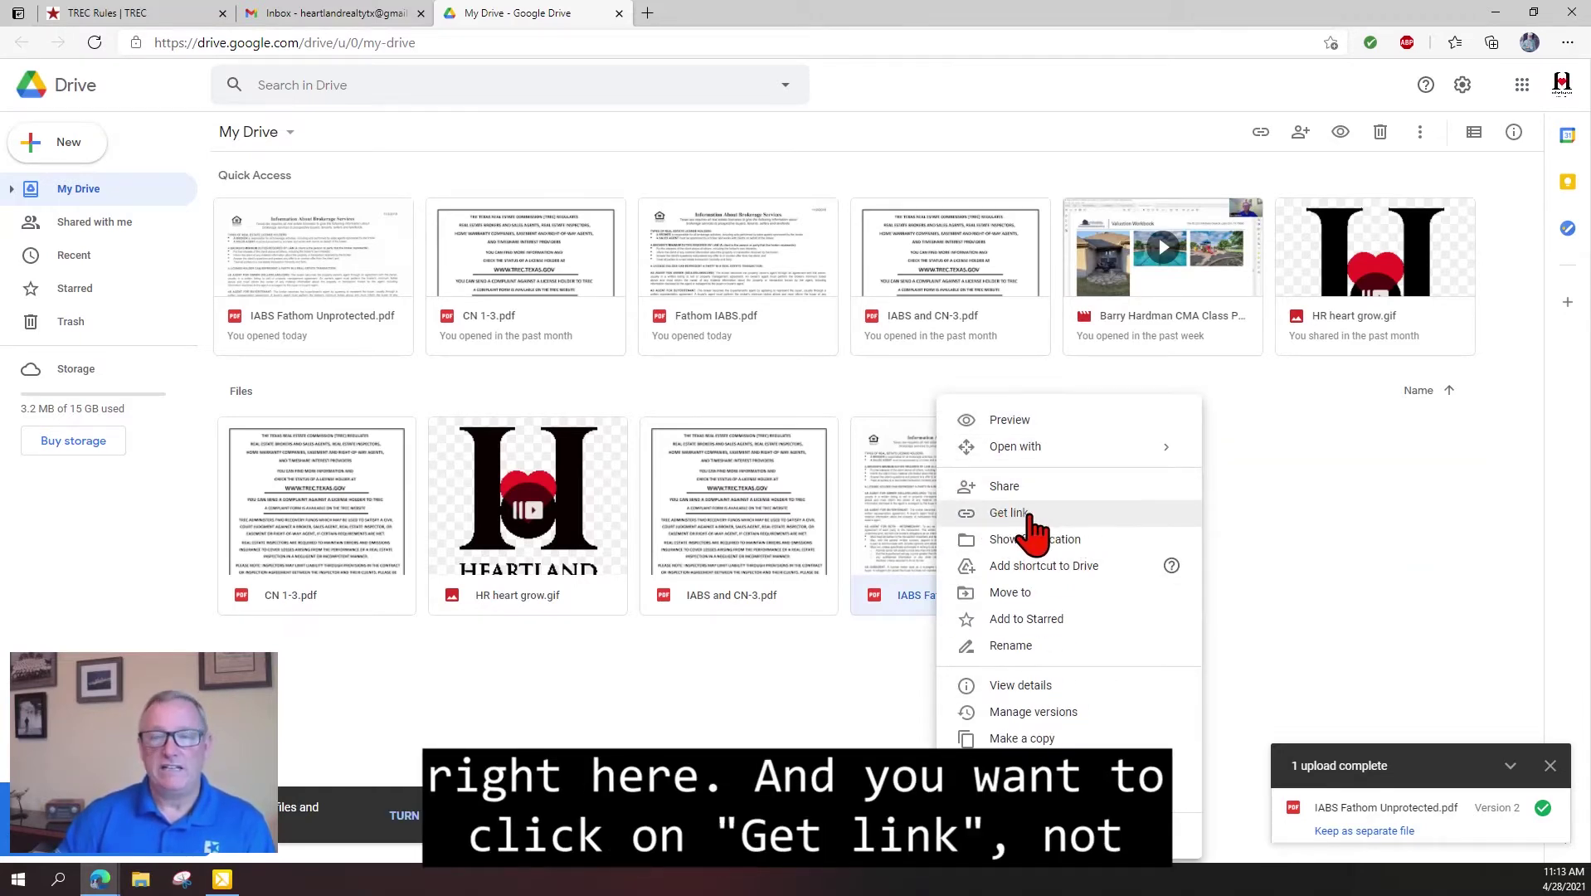
{"action": "left_click", "coordinate": [1031, 516]}
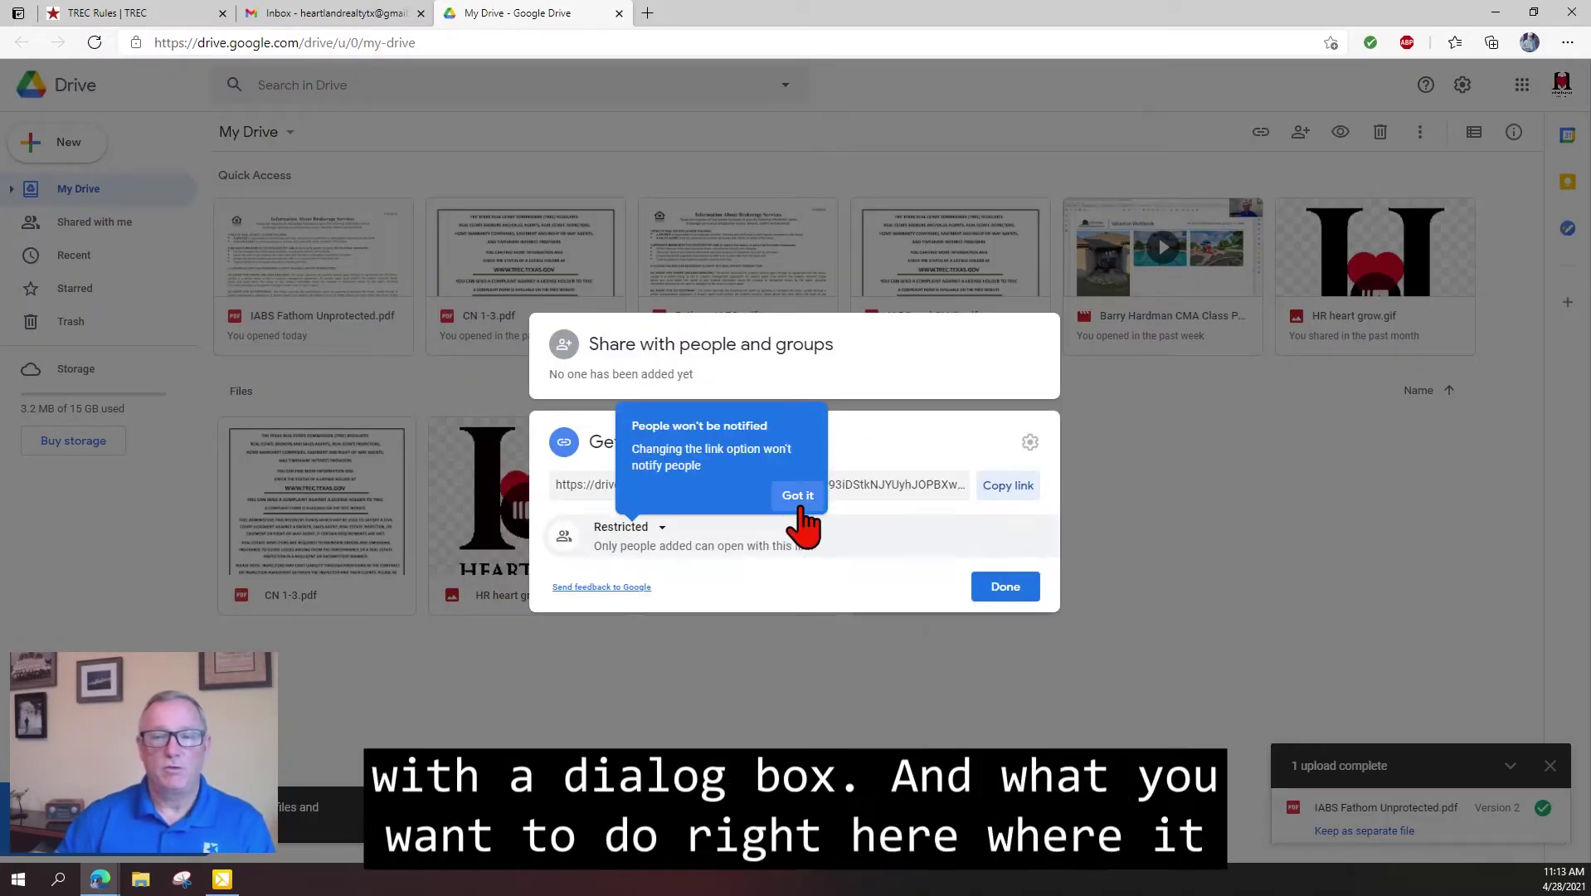
{"action": "left_click", "coordinate": [796, 496]}
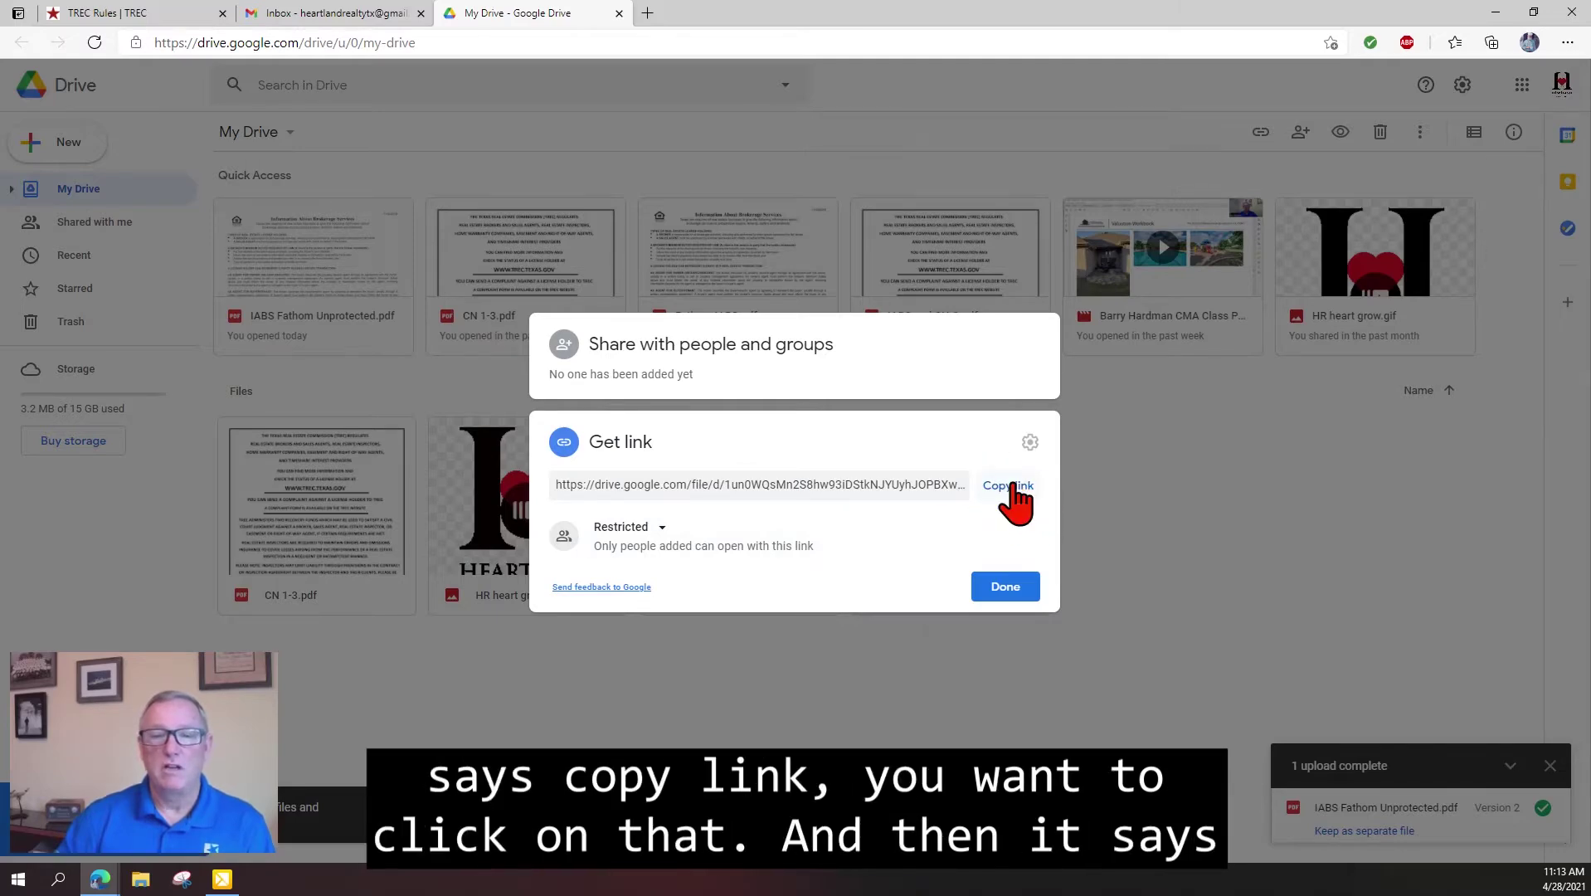
{"action": "left_click", "coordinate": [1012, 487]}
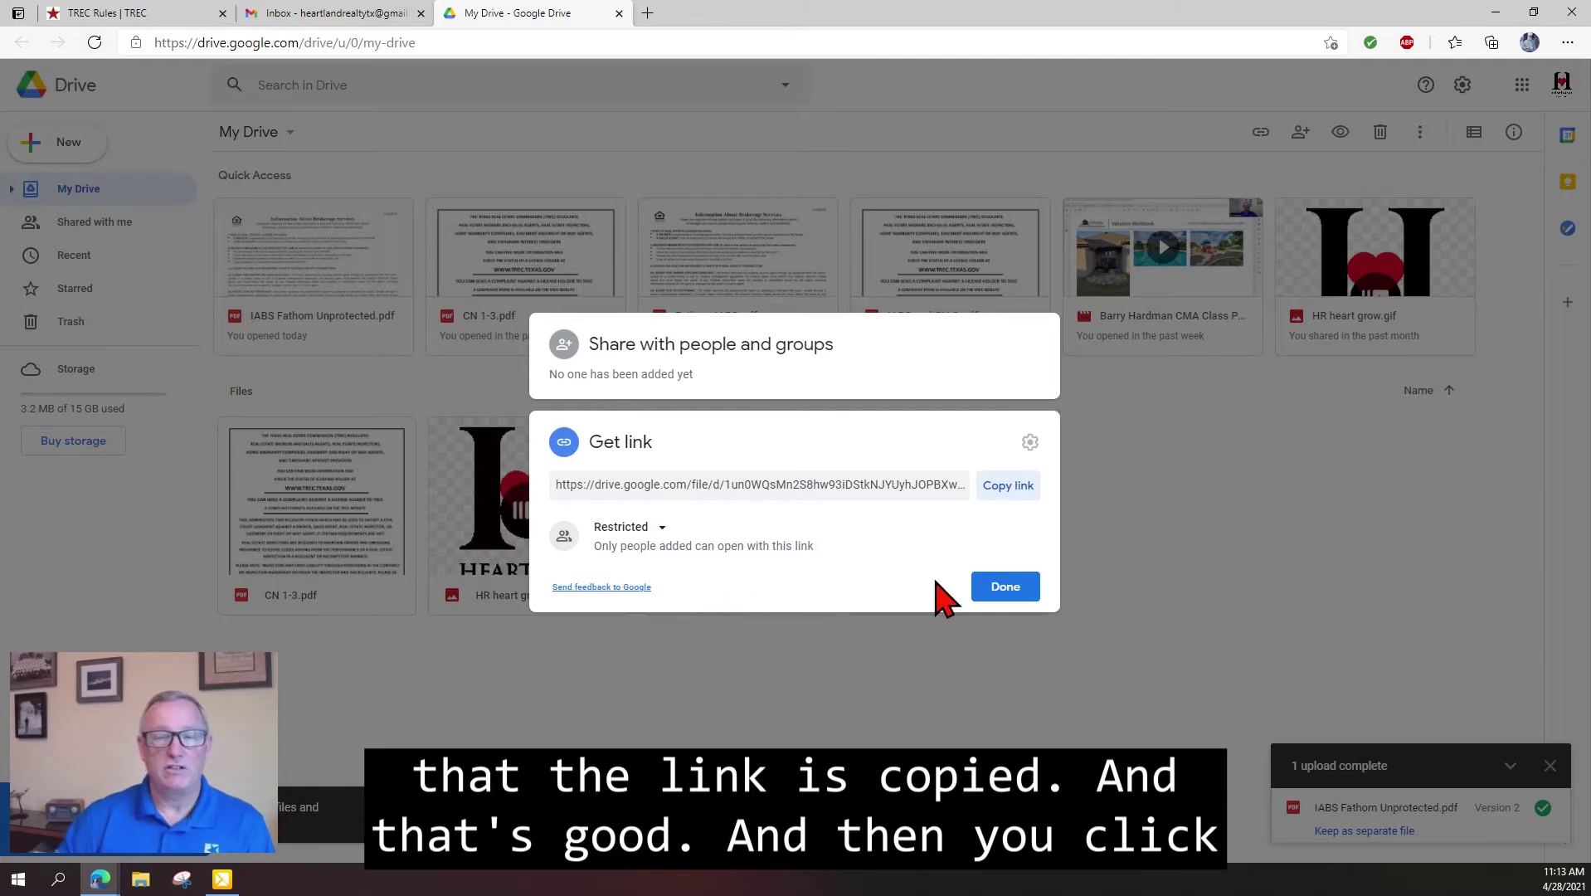
{"action": "left_click", "coordinate": [1005, 587]}
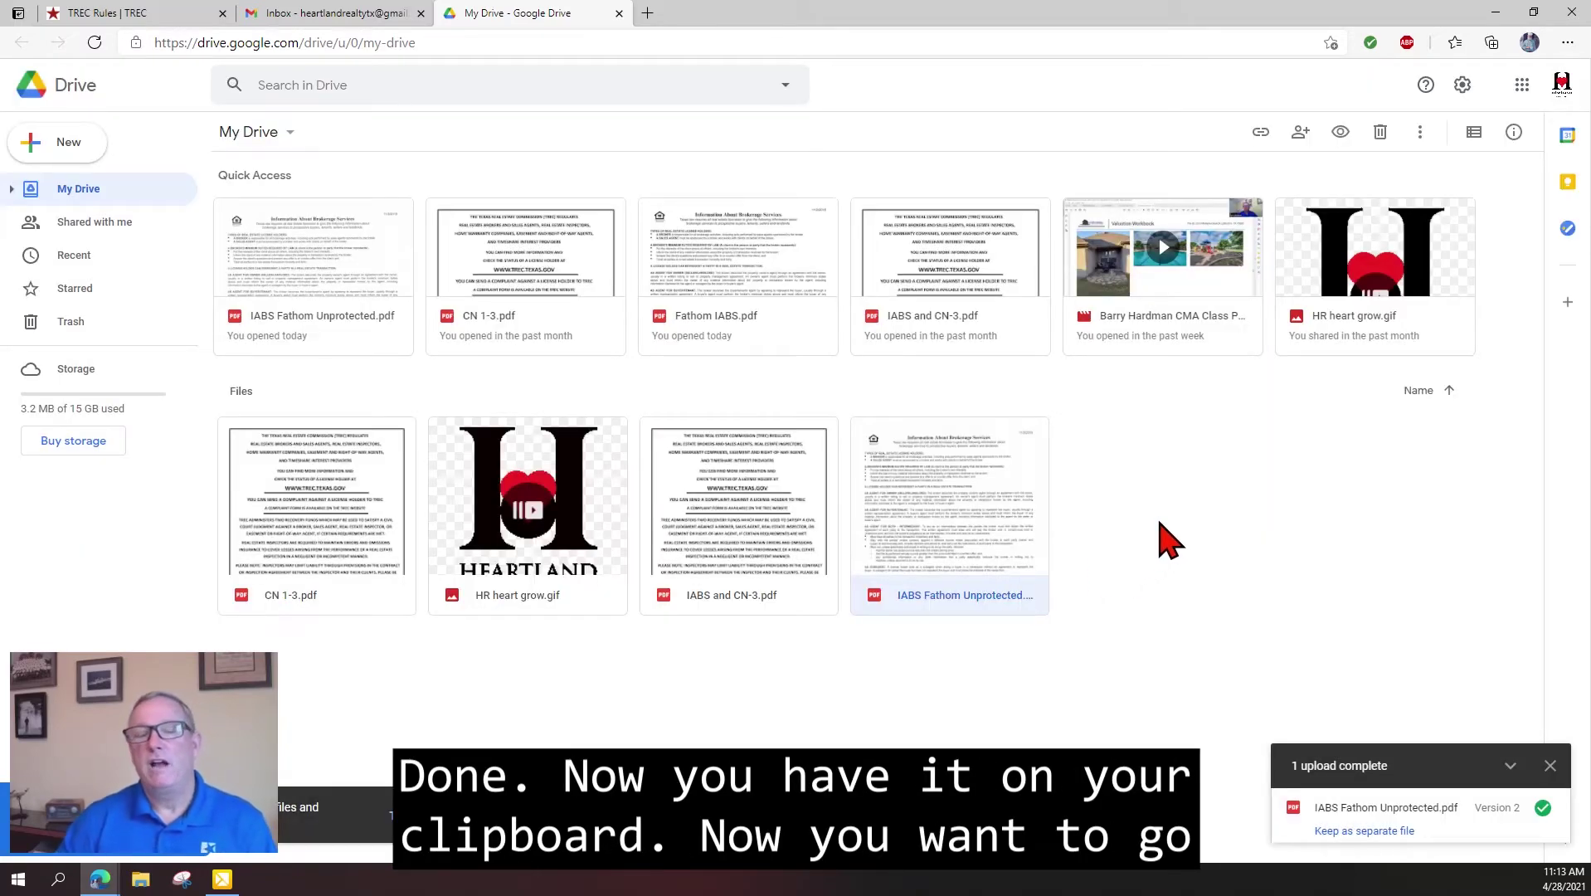
Open Gmail's full settings, scroll to Signature and start deleting the class Link signature.
{"action": "left_click", "coordinate": [320, 13]}
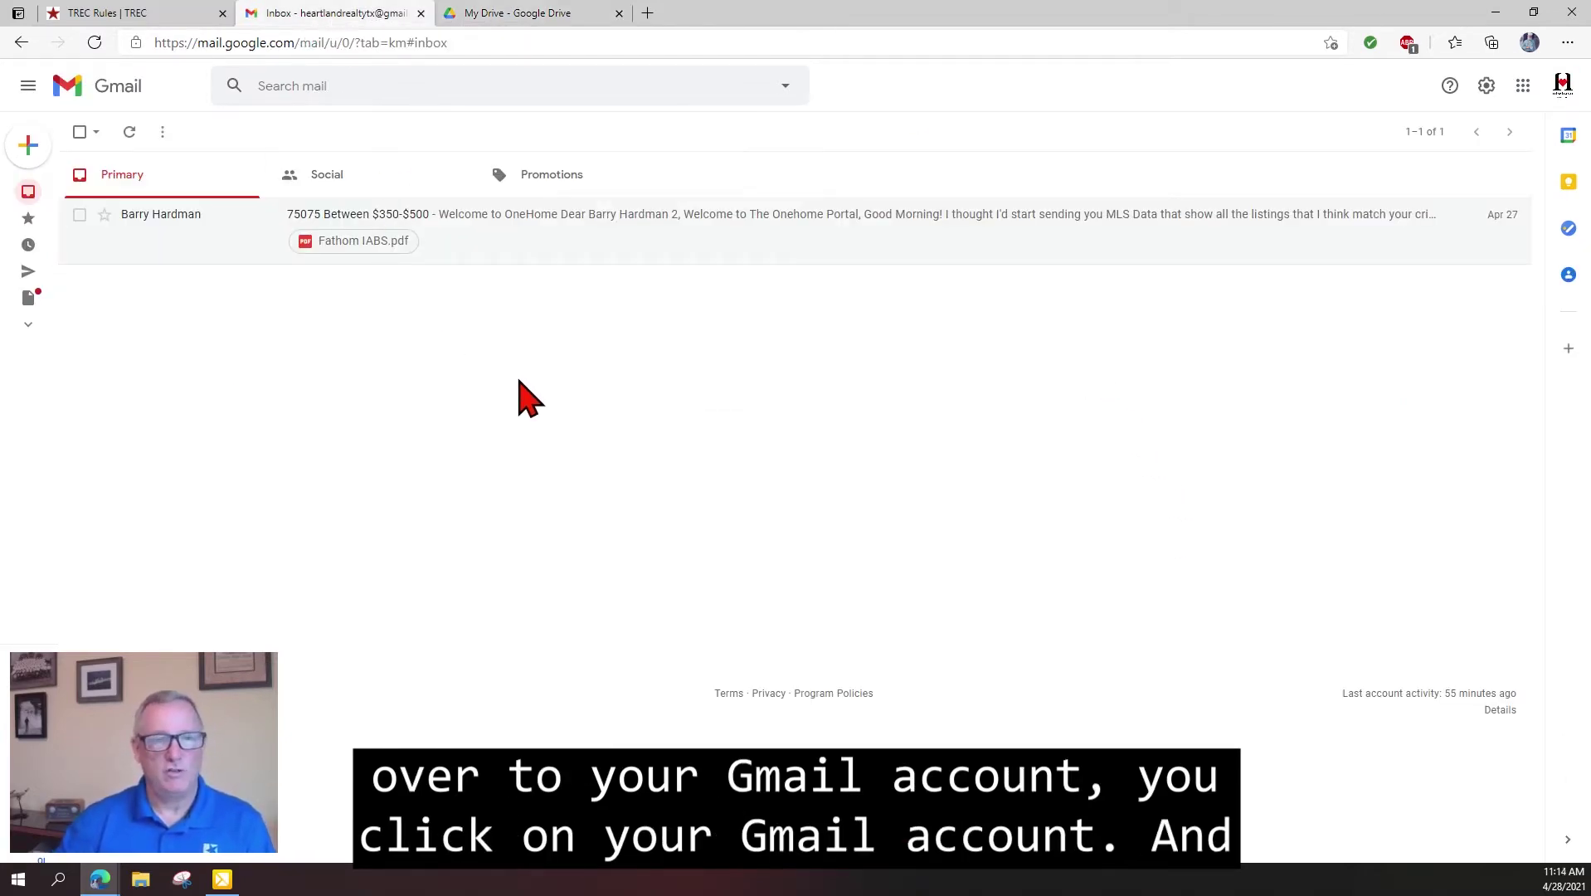
{"action": "left_click", "coordinate": [1487, 86]}
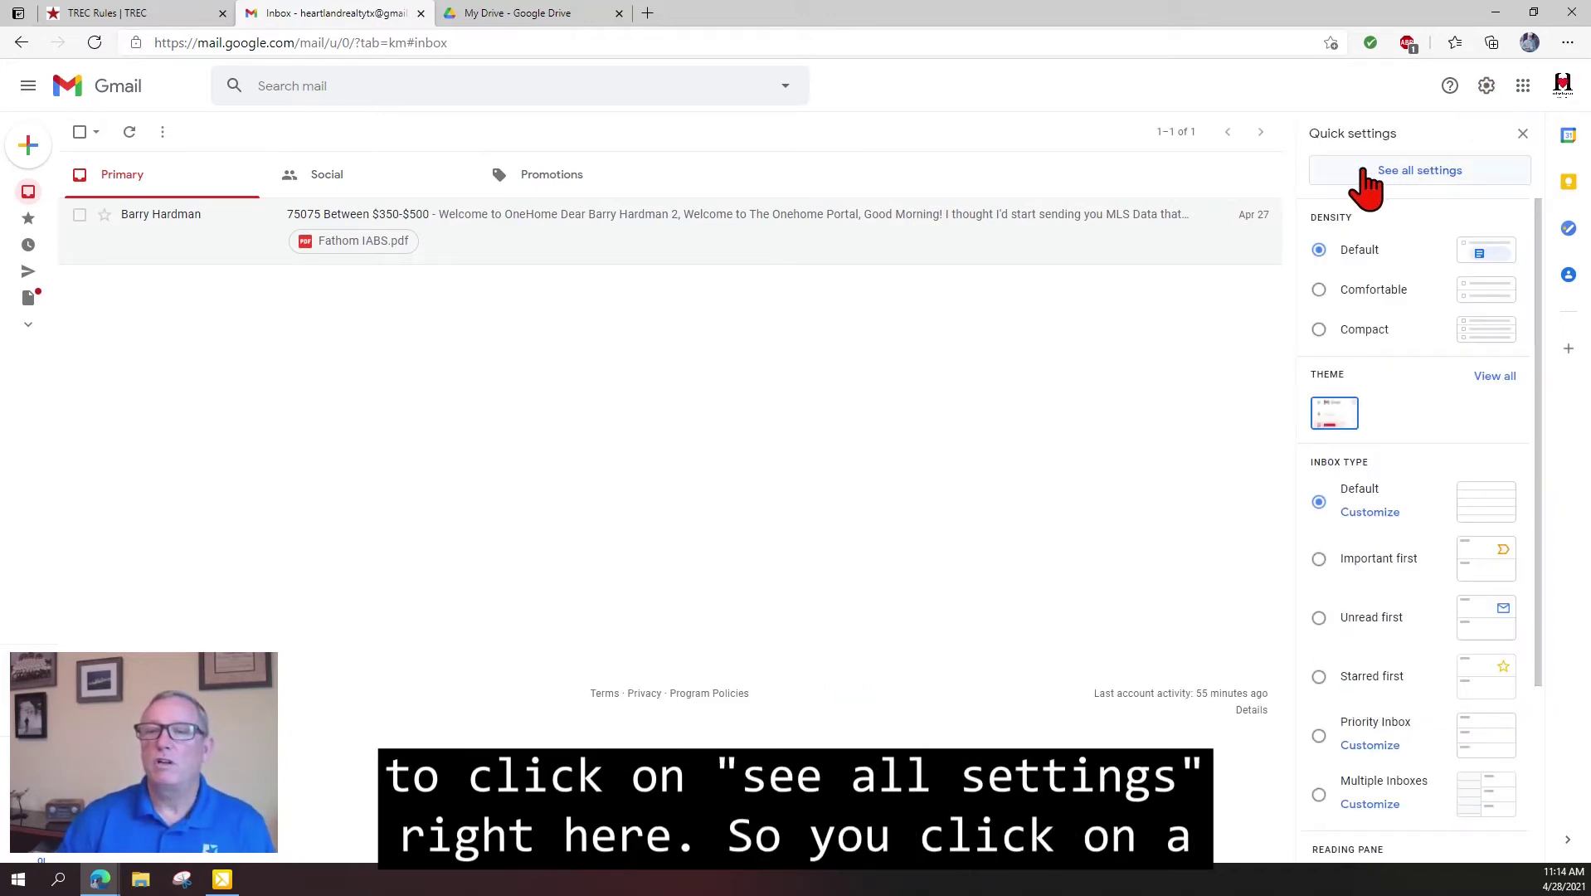
{"action": "left_click", "coordinate": [1435, 177]}
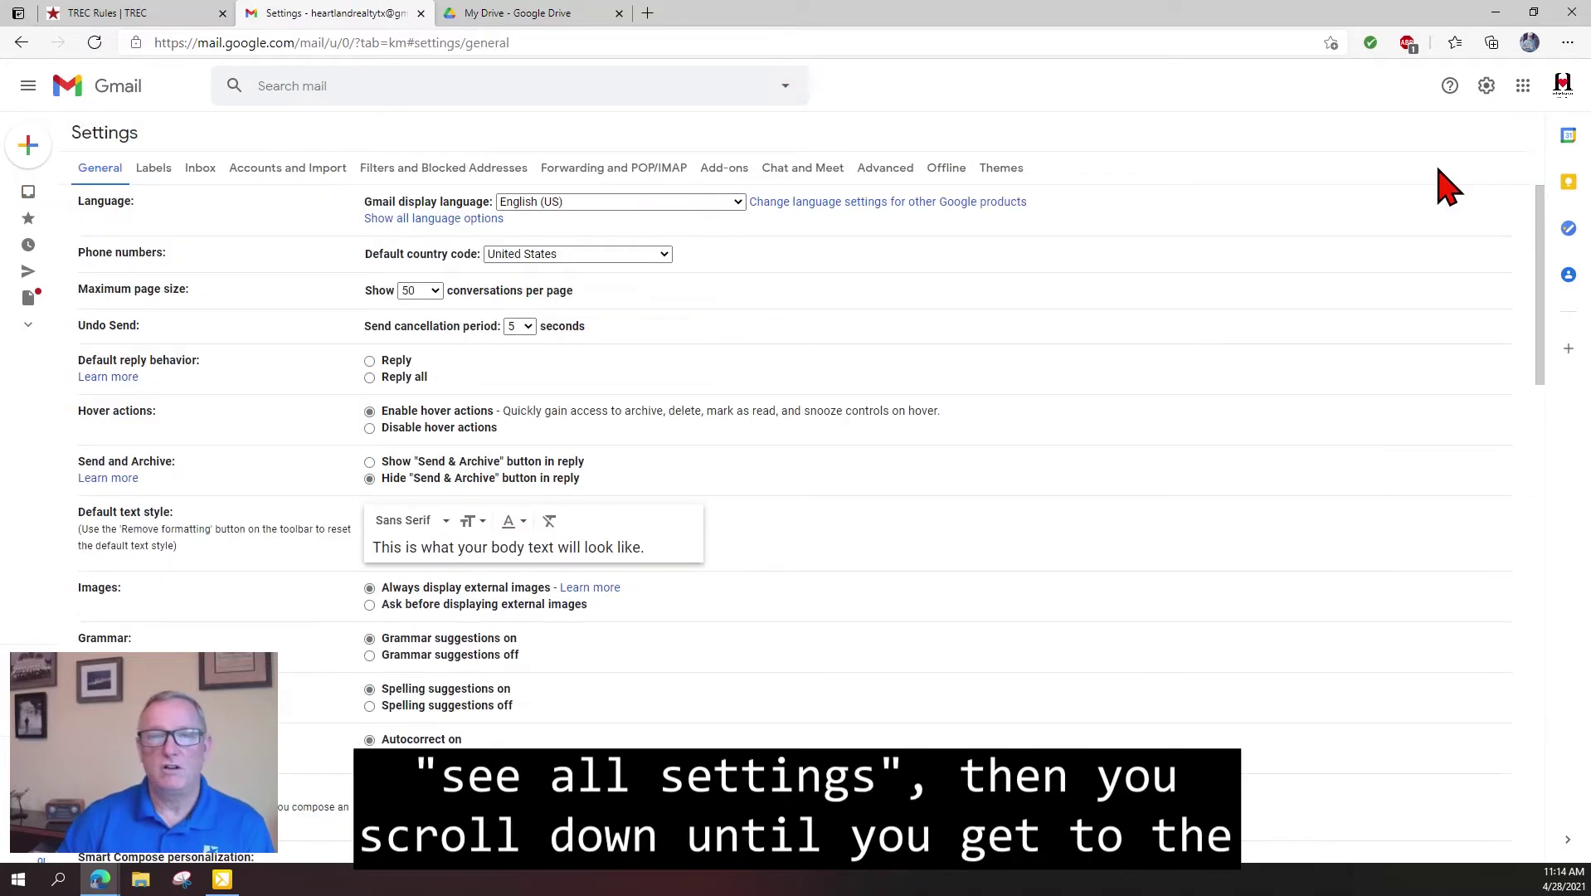
{"action": "scroll", "coordinate": [855, 266], "scroll_direction": "down", "scroll_amount": 10}
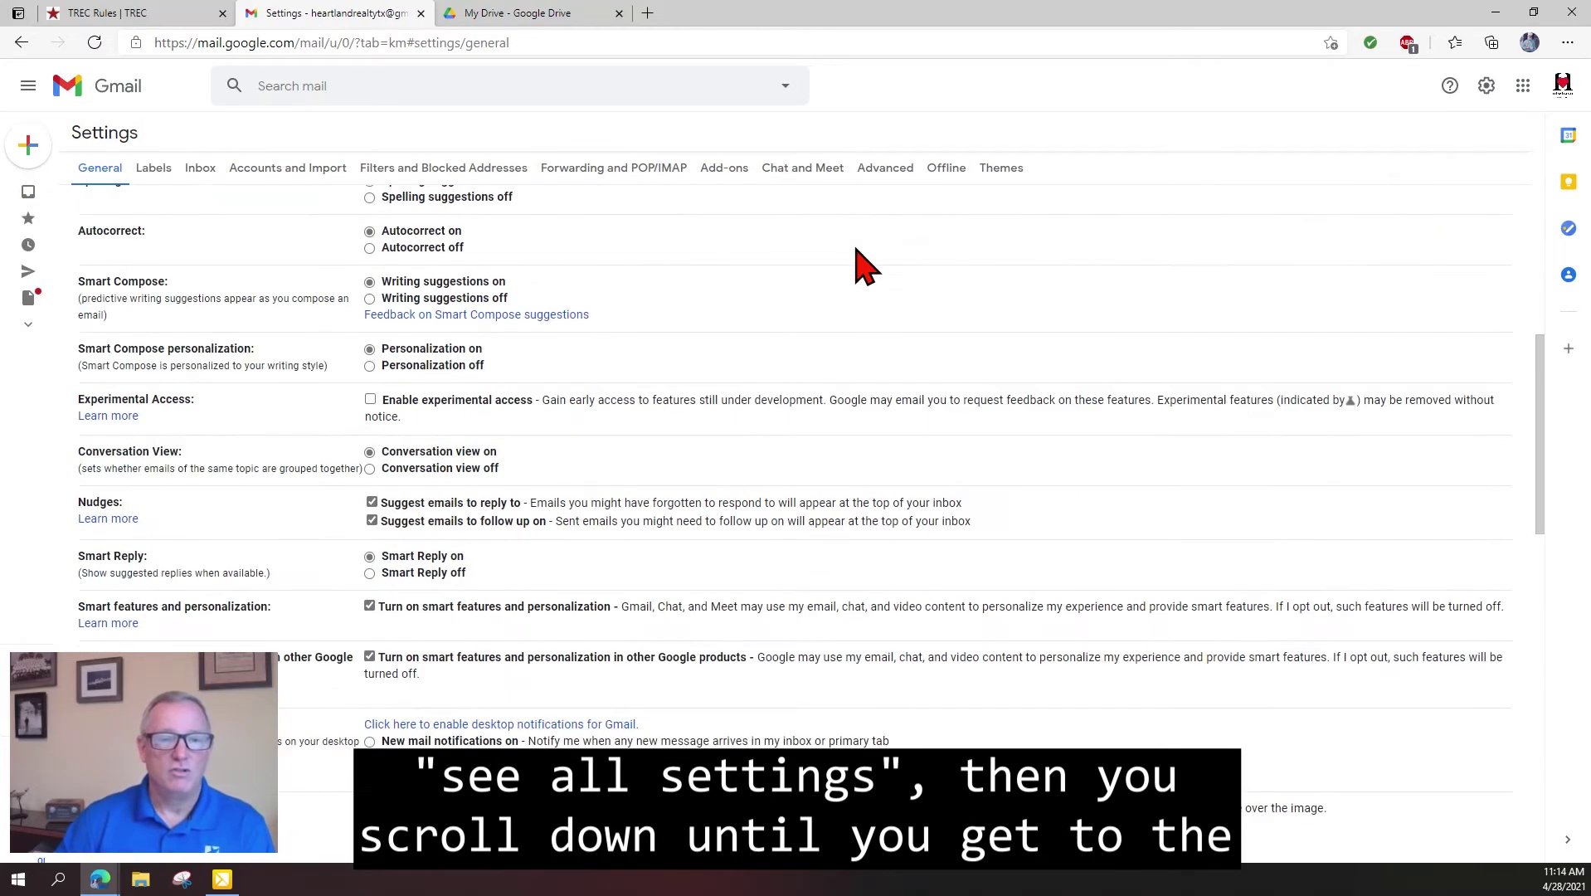
{"action": "scroll", "coordinate": [863, 264], "scroll_direction": "down", "scroll_amount": 4}
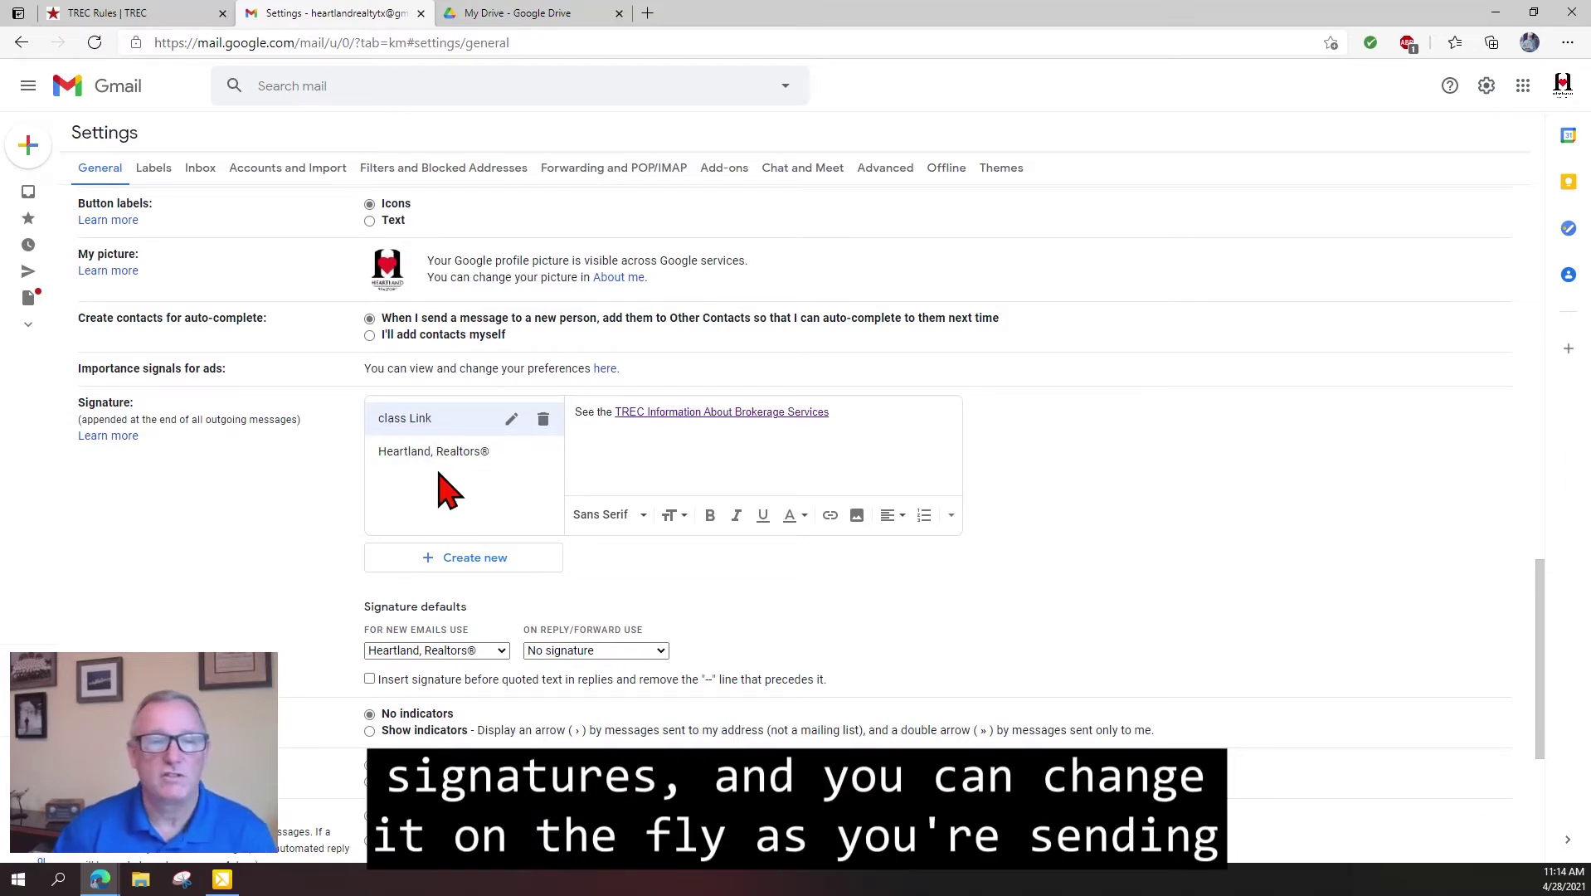
{"action": "left_click", "coordinate": [543, 419]}
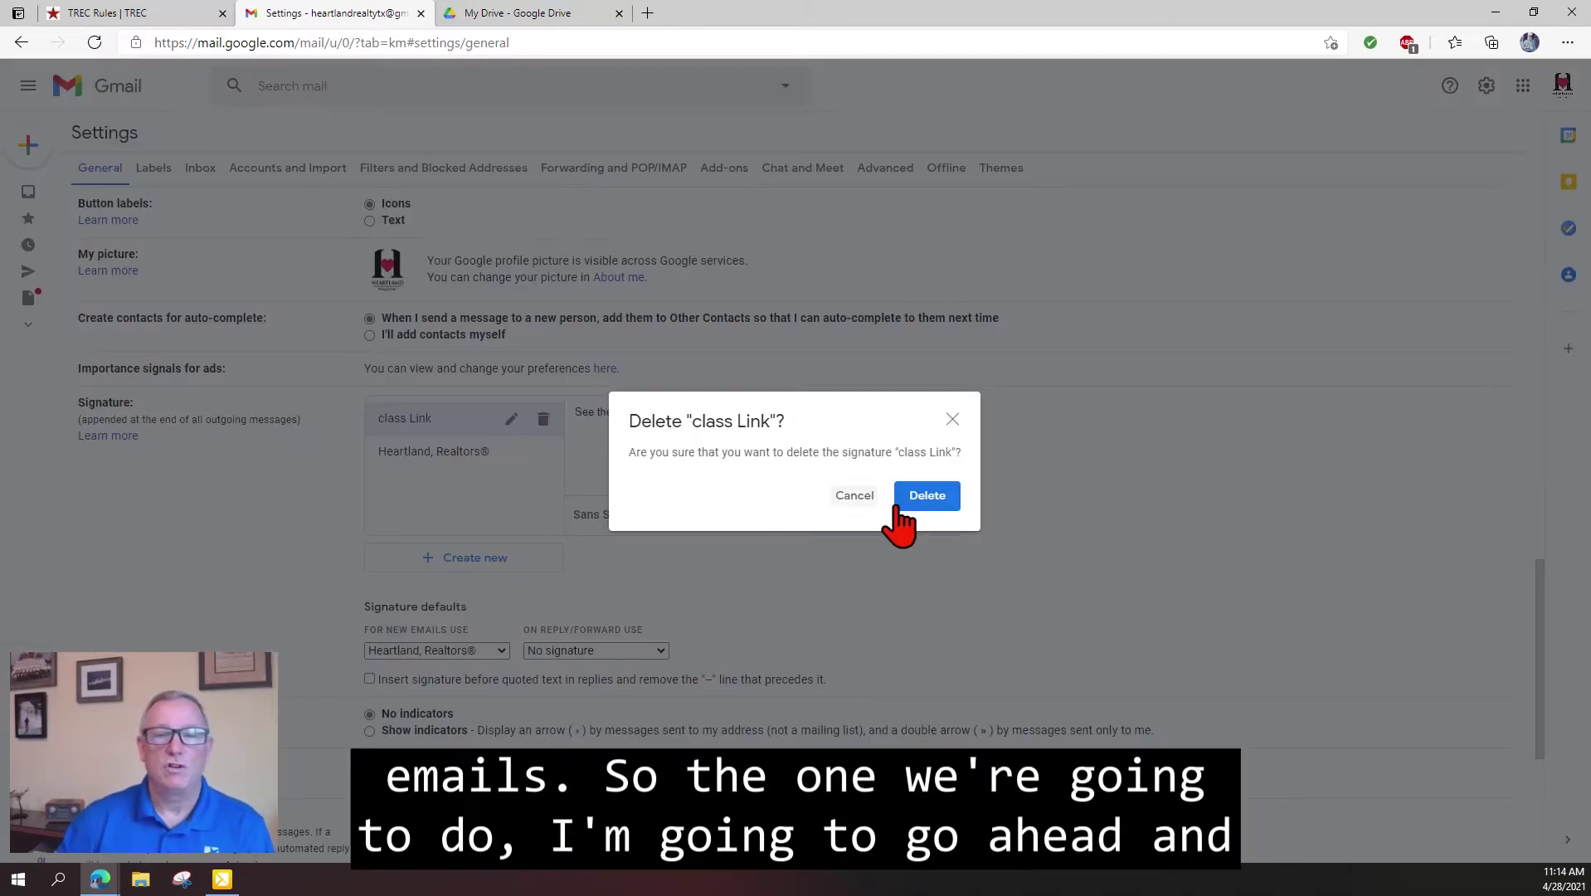
Confirm deleting class Link and create a new signature named 'Class IABS'.
{"action": "left_click", "coordinate": [929, 497]}
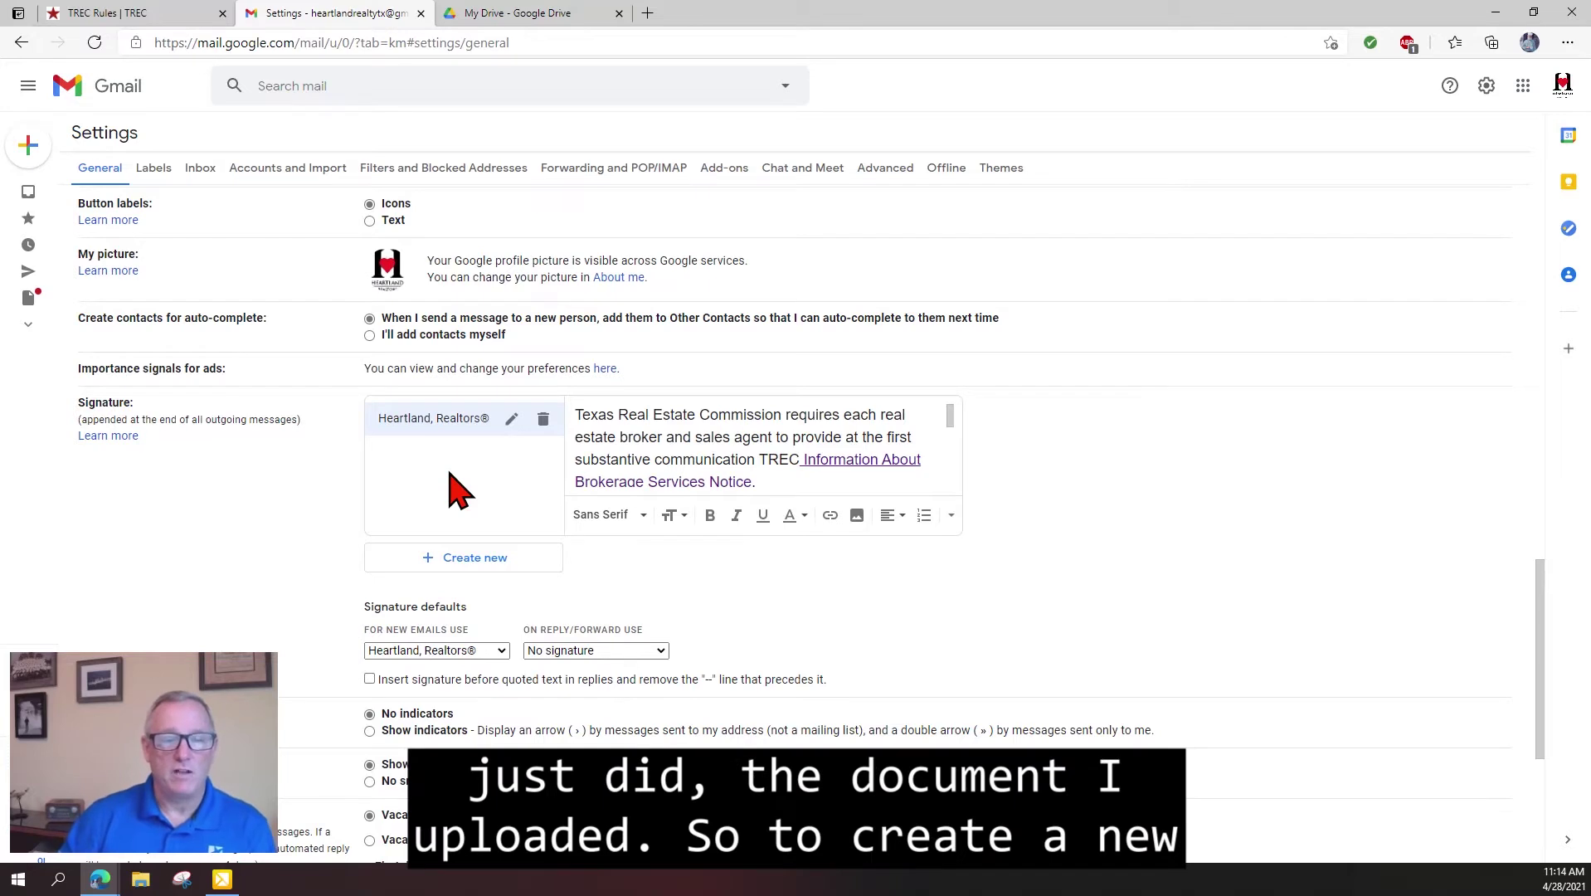
{"action": "left_click", "coordinate": [466, 560]}
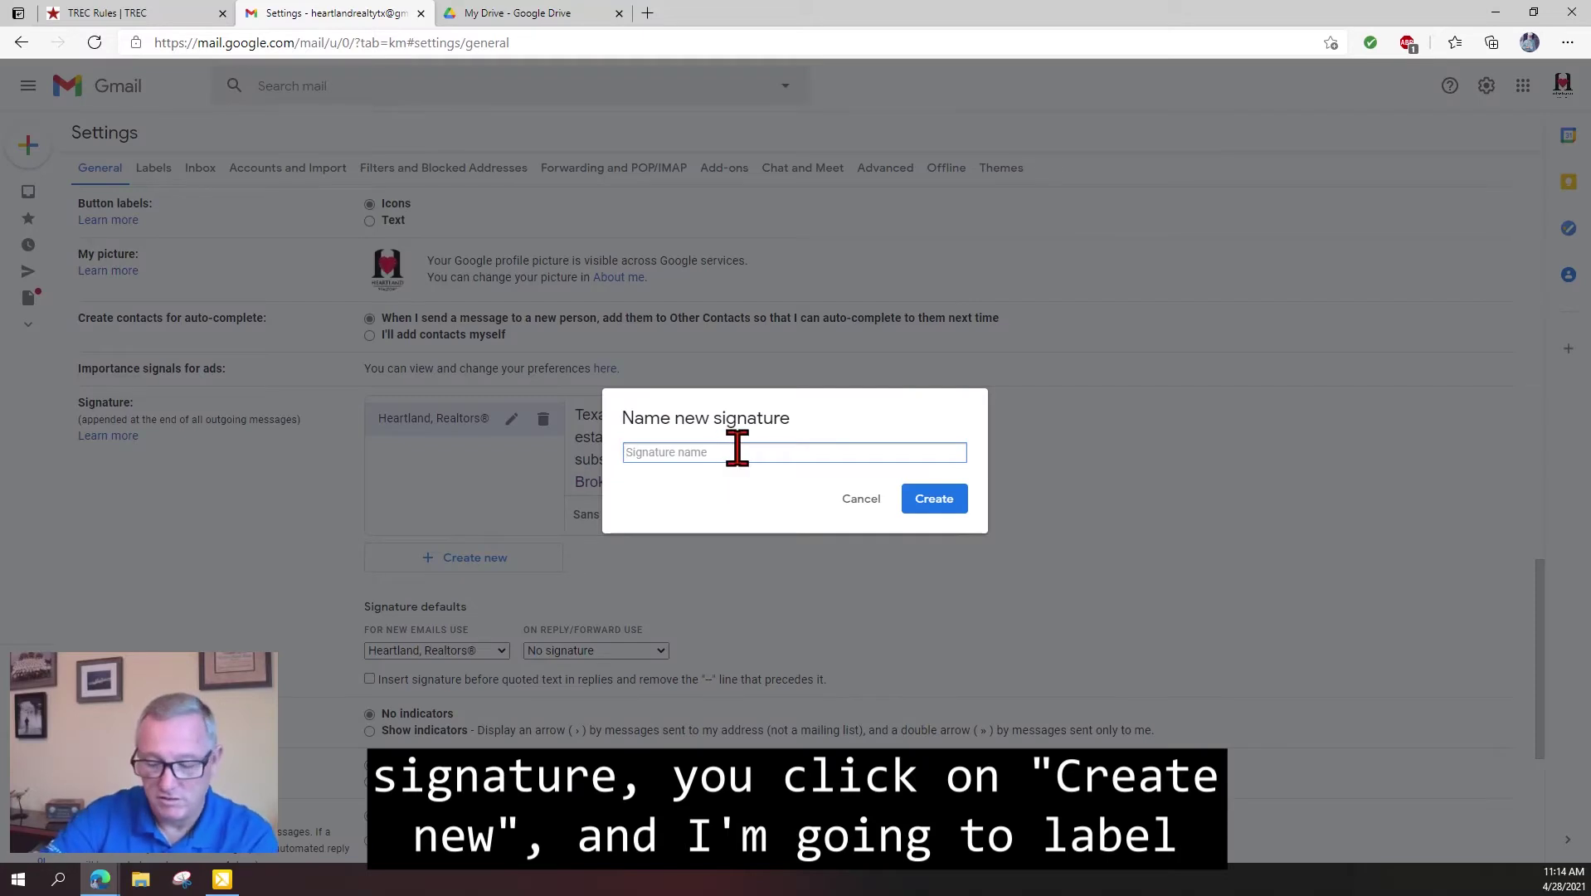
{"action": "type", "text": "Class IABS"}
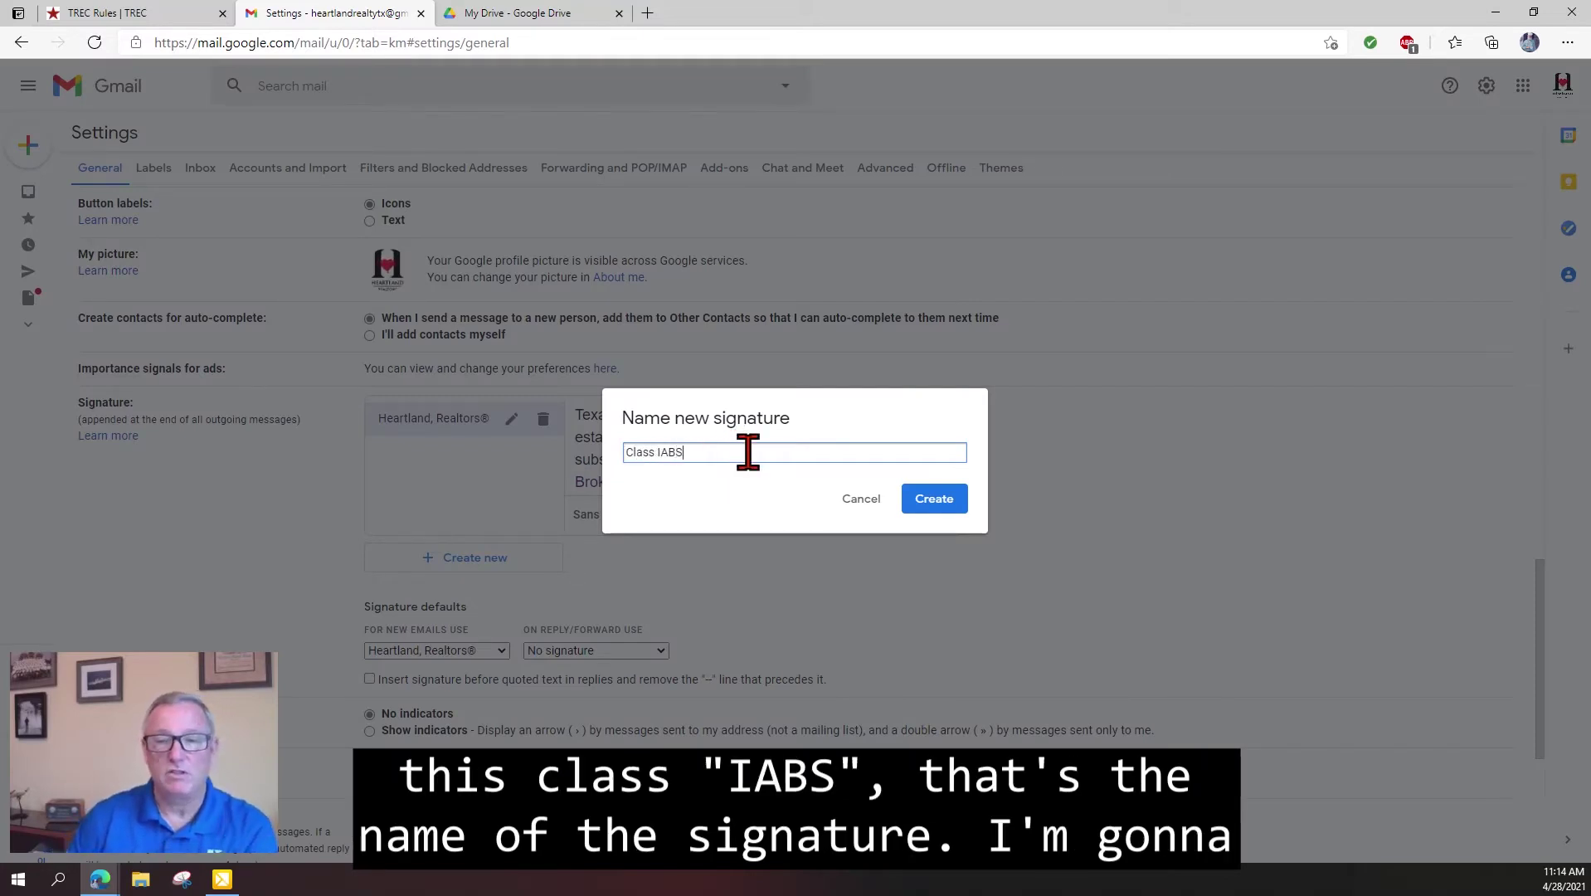
{"action": "left_click", "coordinate": [935, 499]}
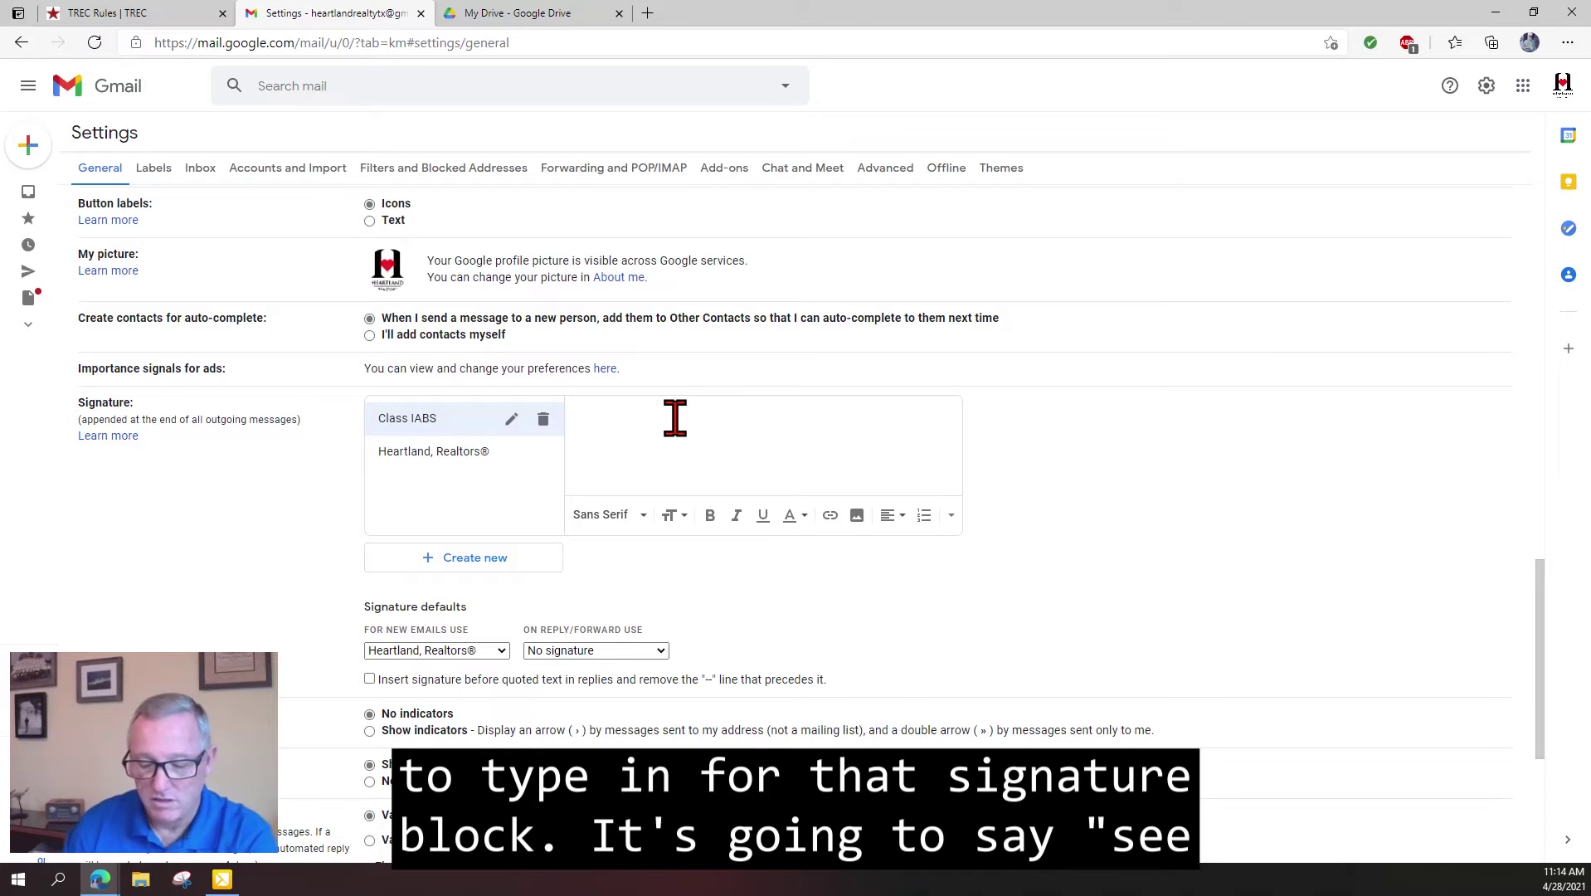
Type 'See the TREC Information About Brokerage Services' and correct the misspelled Information.
{"action": "type", "text": "S"}
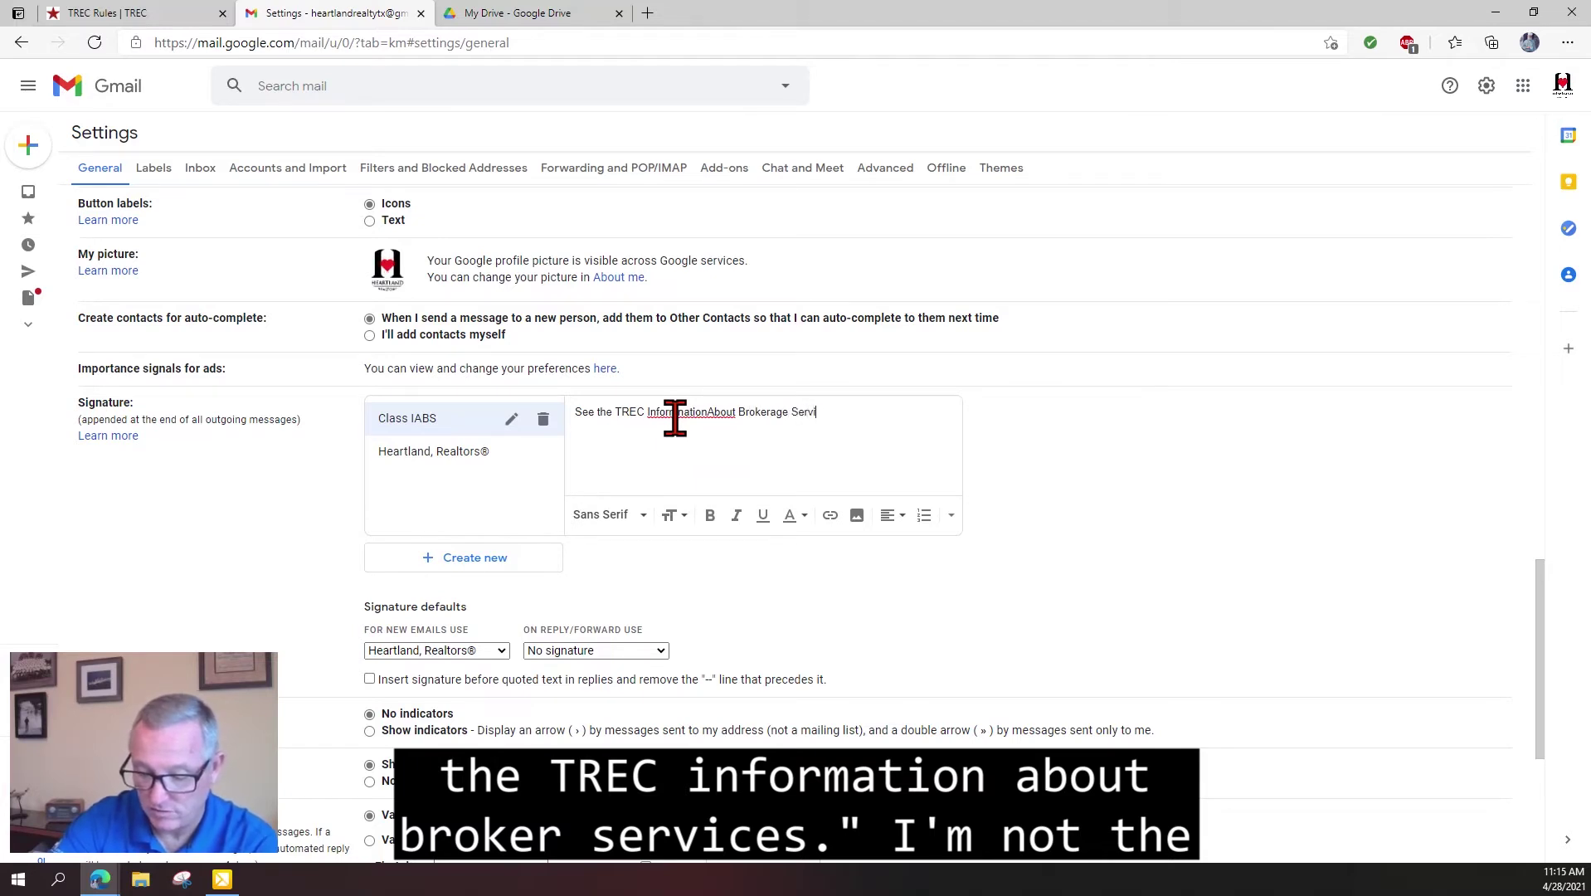
{"action": "left_click", "coordinate": [705, 411]}
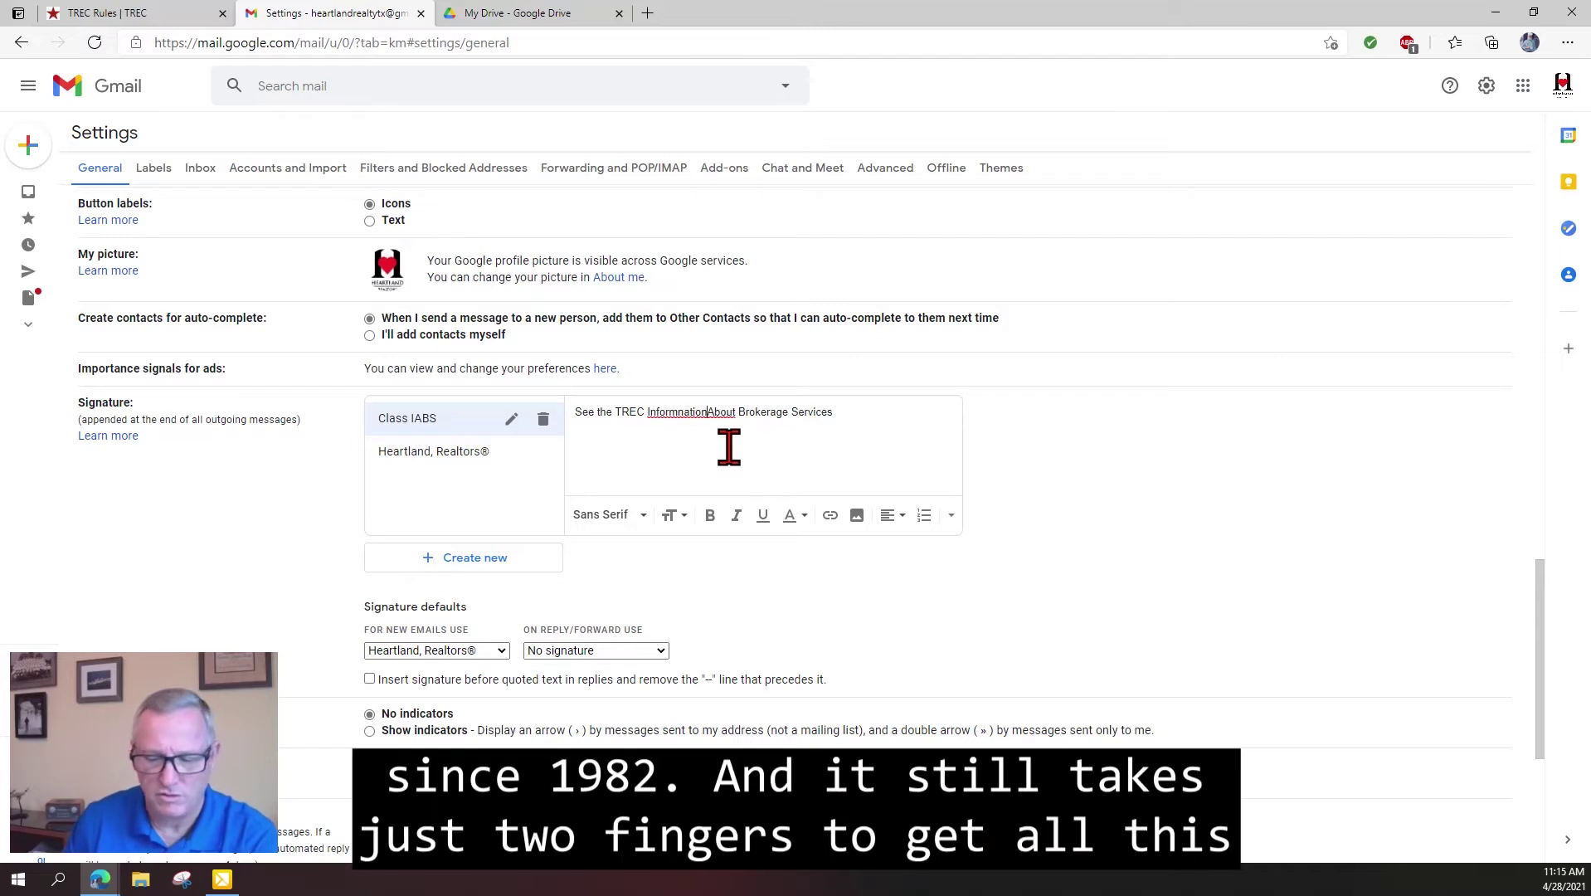
{"action": "right_click", "coordinate": [694, 415]}
{"action": "left_click", "coordinate": [751, 432]}
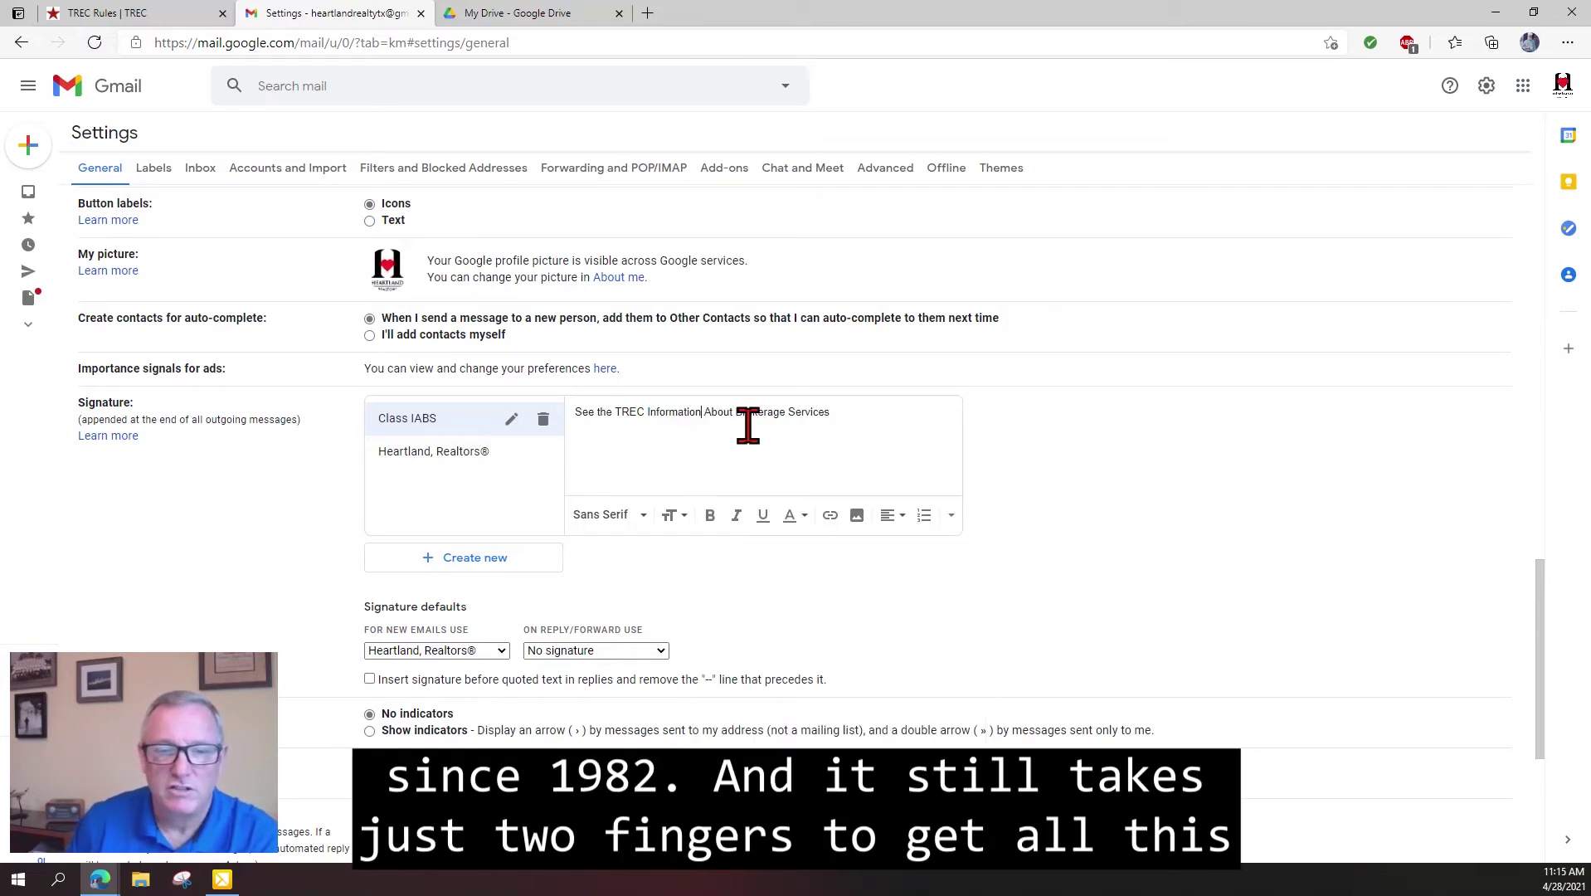
Select 'TREC Information About Brokerage Services' and bring up the text size choices.
{"action": "left_click", "coordinate": [846, 413]}
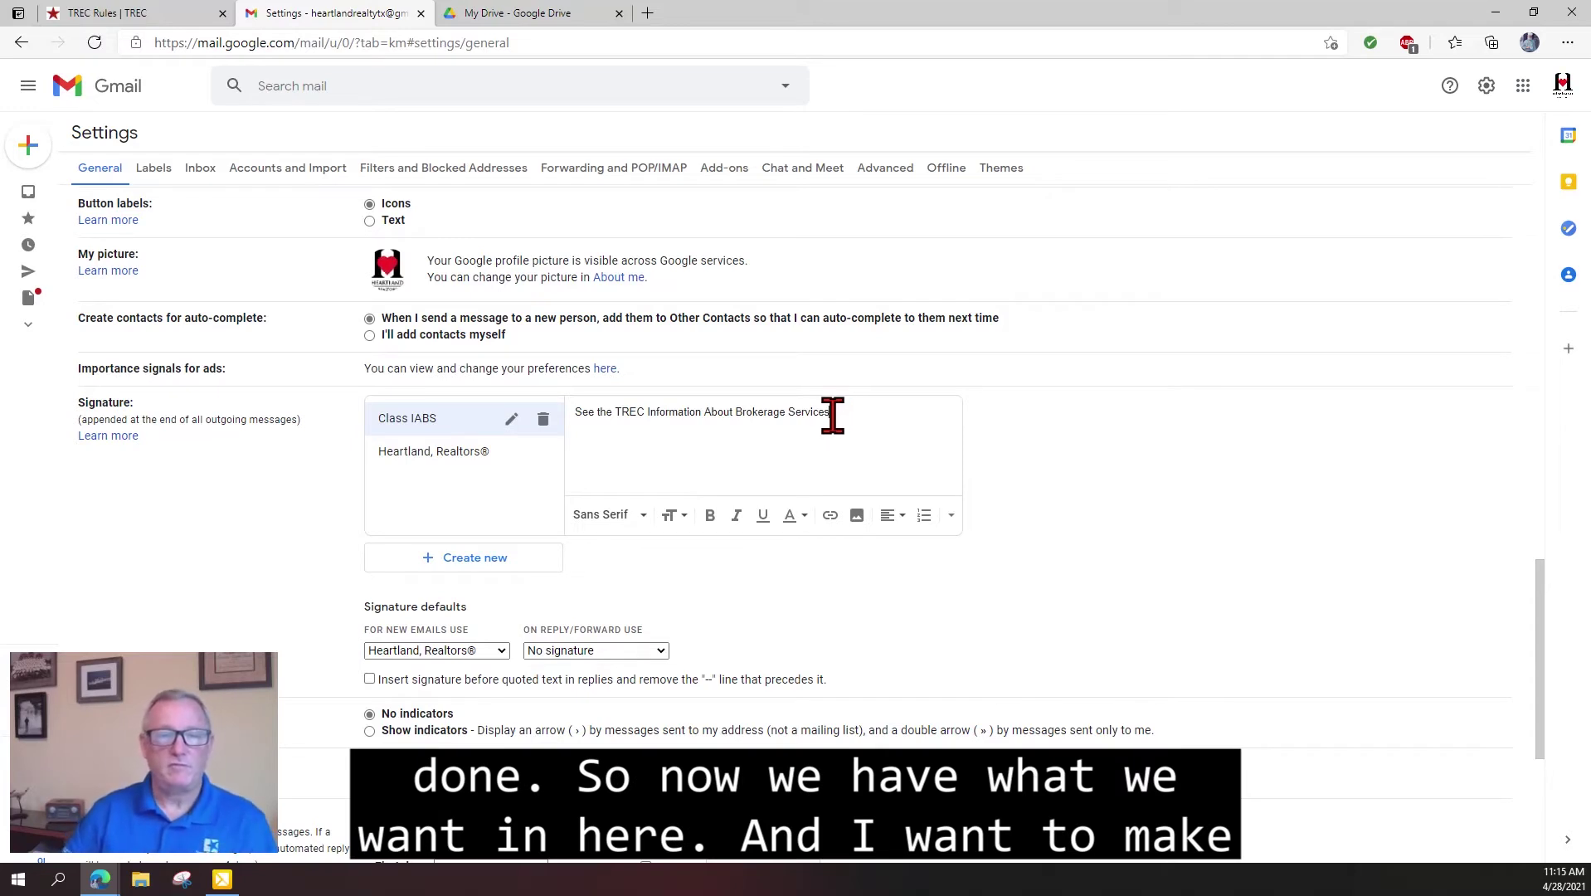
{"action": "left_click_drag", "start_coordinate": [830, 414], "coordinate": [623, 424]}
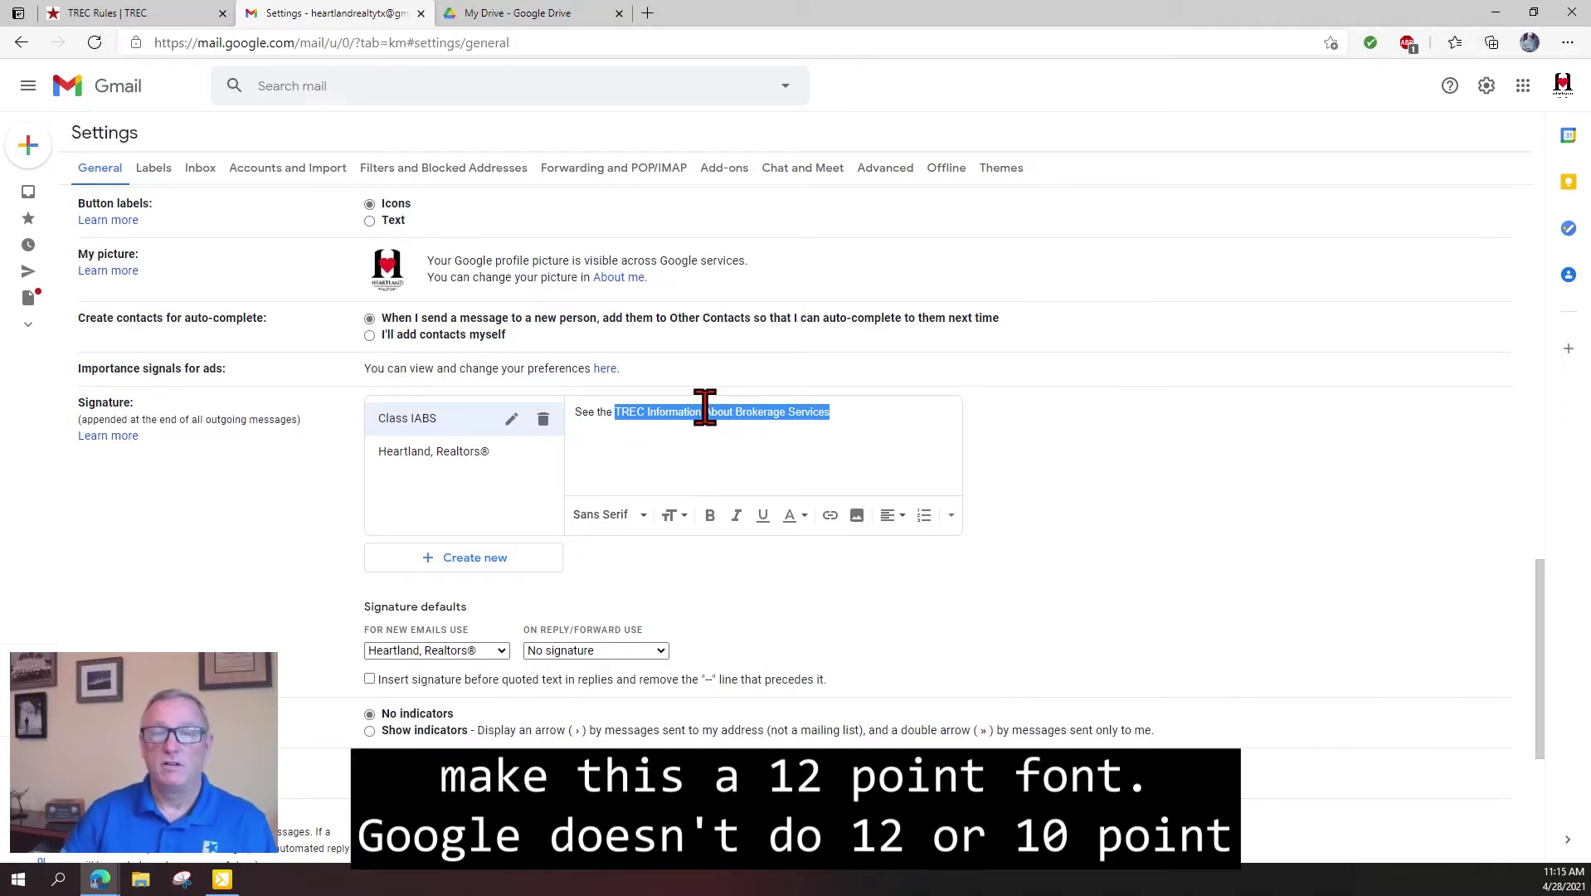
{"action": "left_click", "coordinate": [676, 517]}
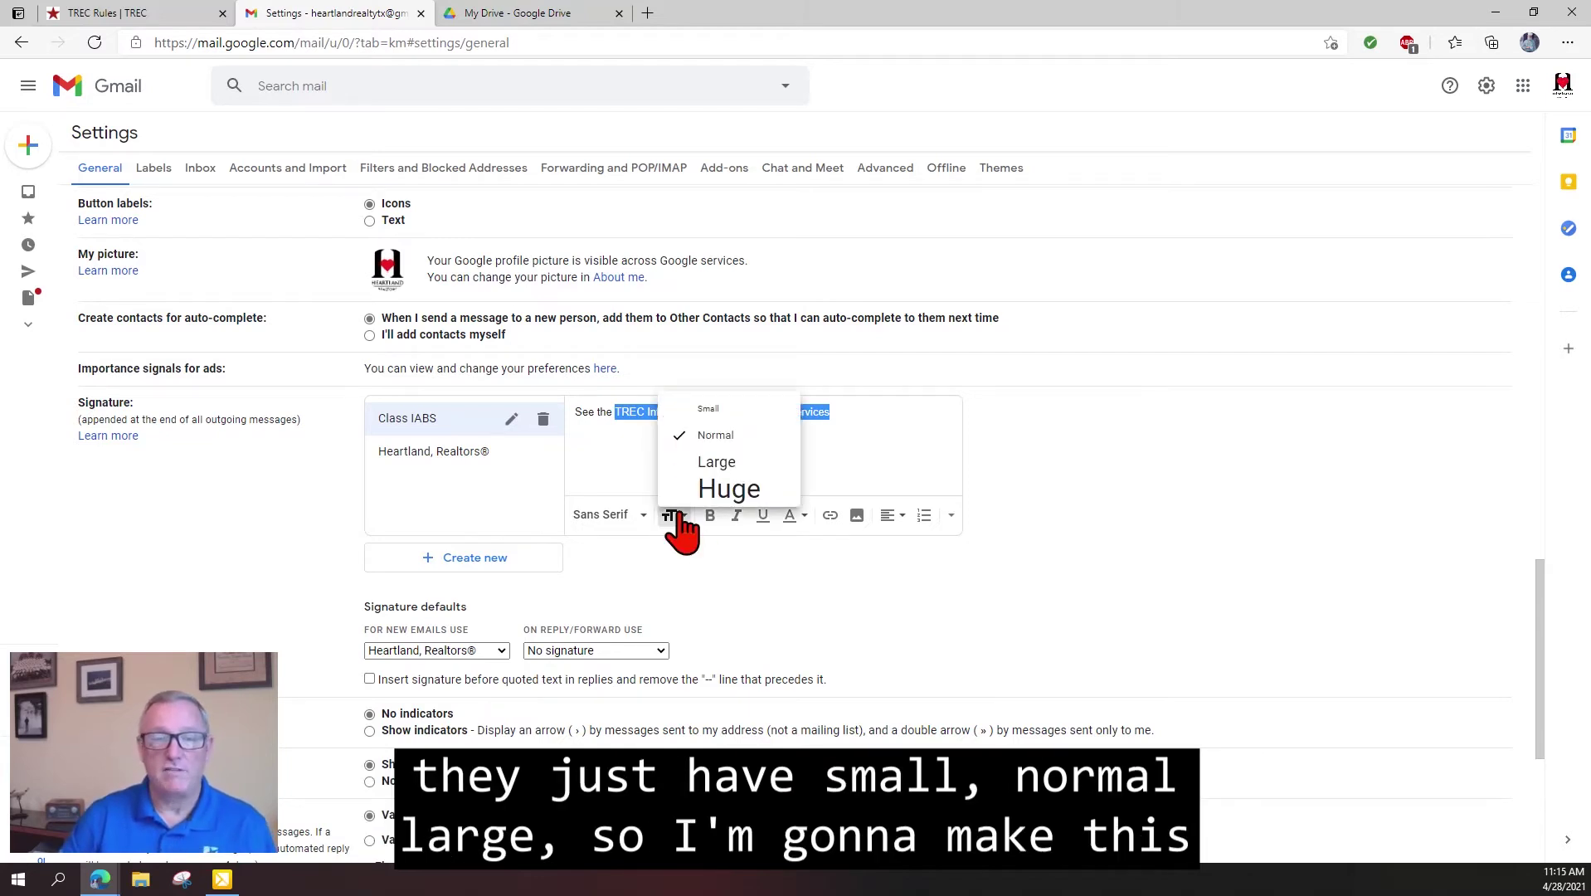
Set the whole 'See the TREC Information About Brokerage Services' line to Large size.
{"action": "left_click", "coordinate": [726, 462]}
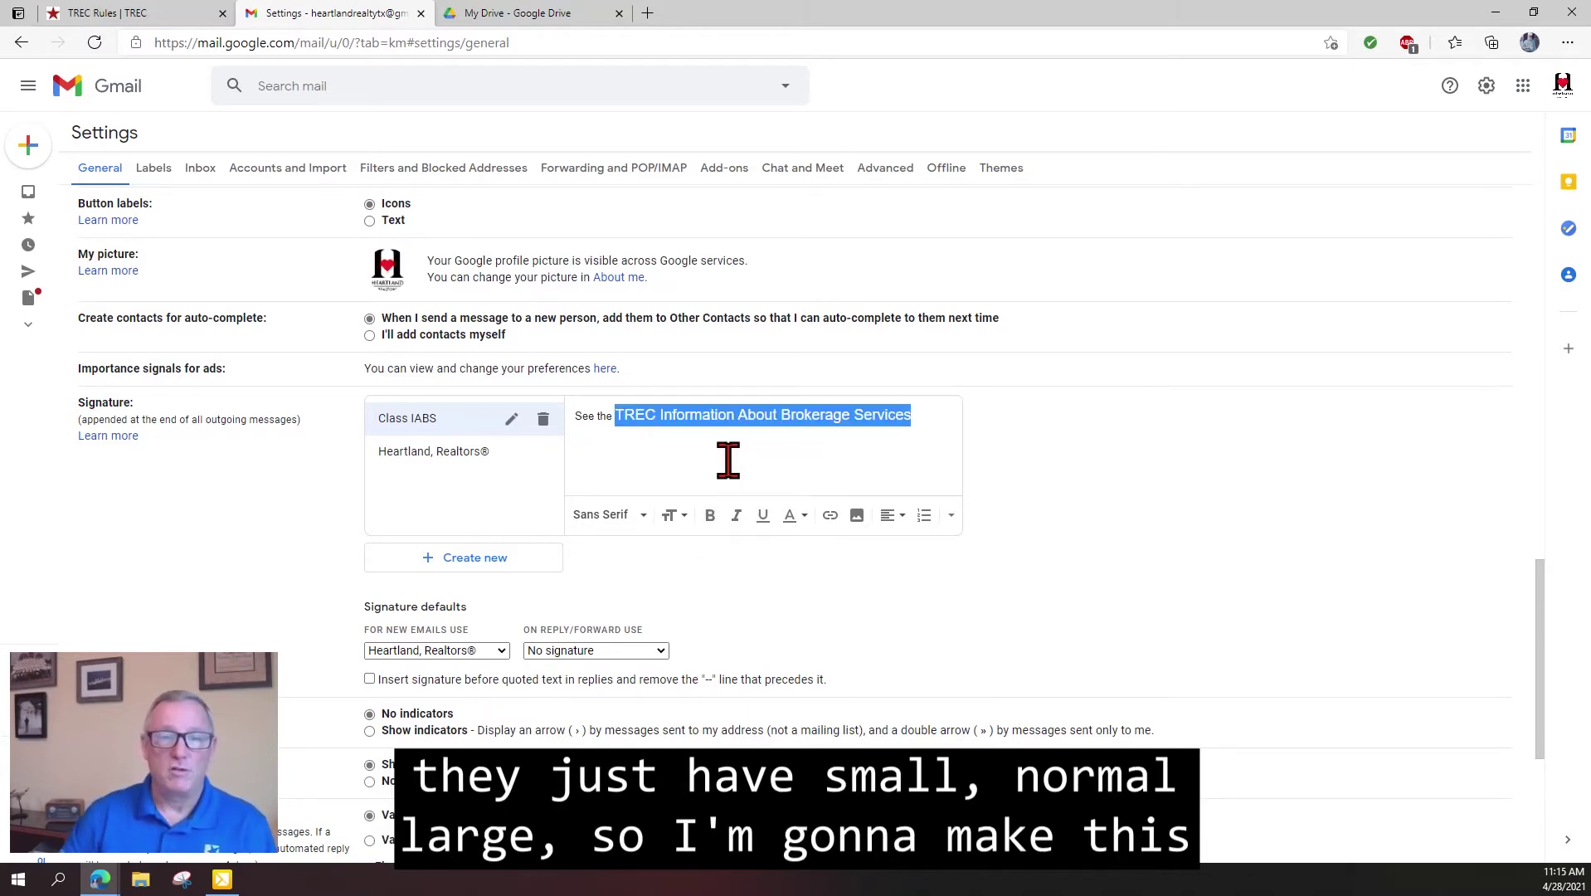
{"action": "triple_click", "coordinate": [581, 416]}
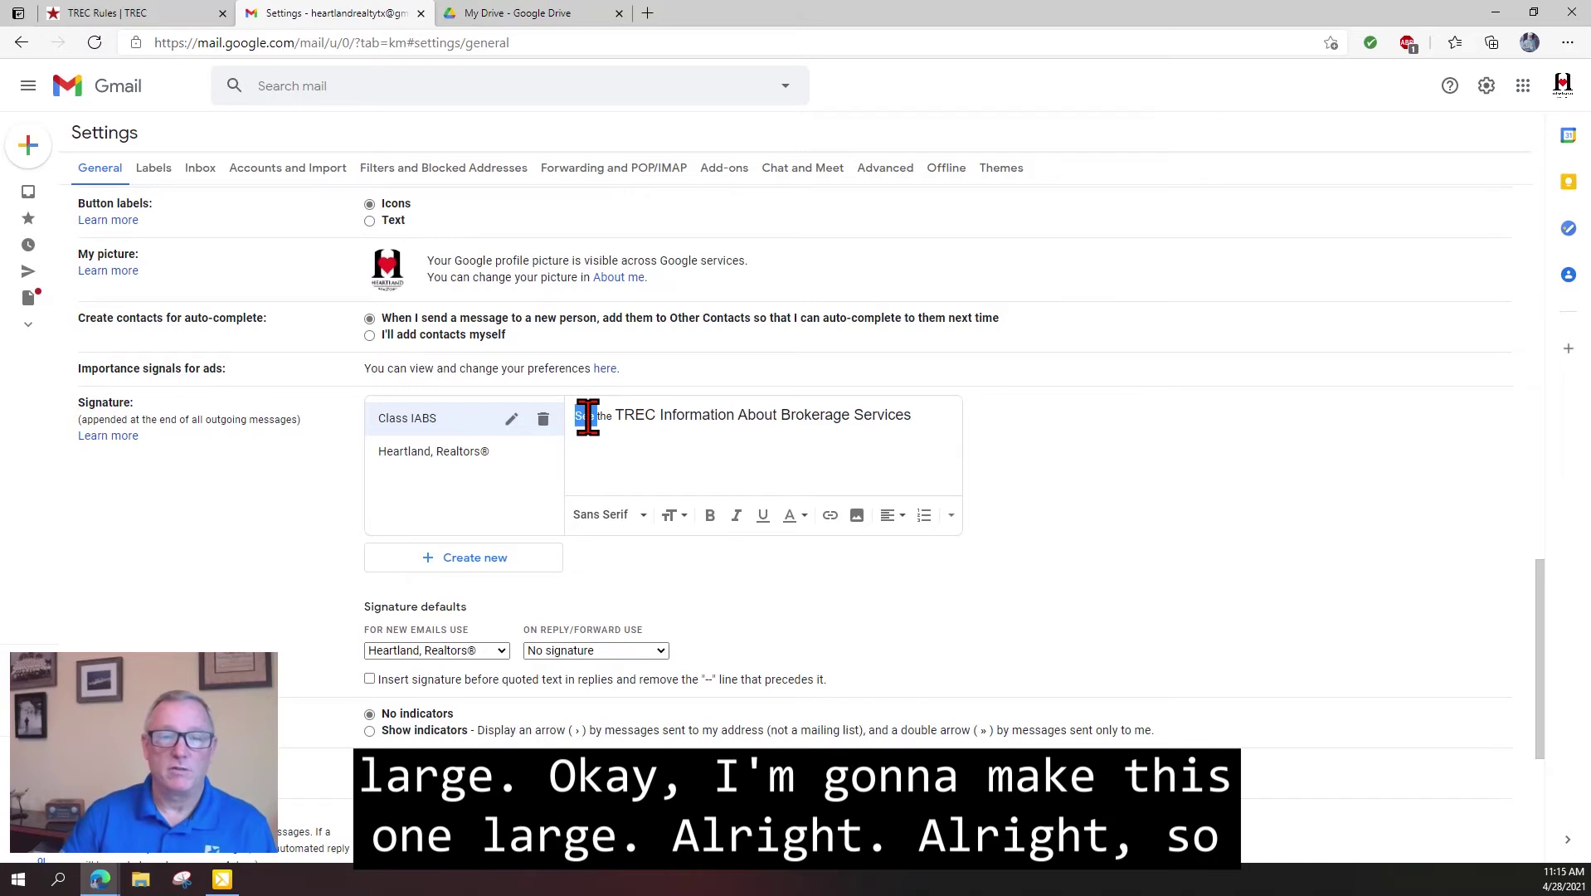
{"action": "left_click", "coordinate": [678, 519]}
{"action": "left_click", "coordinate": [715, 462]}
{"action": "left_click", "coordinate": [643, 412]}
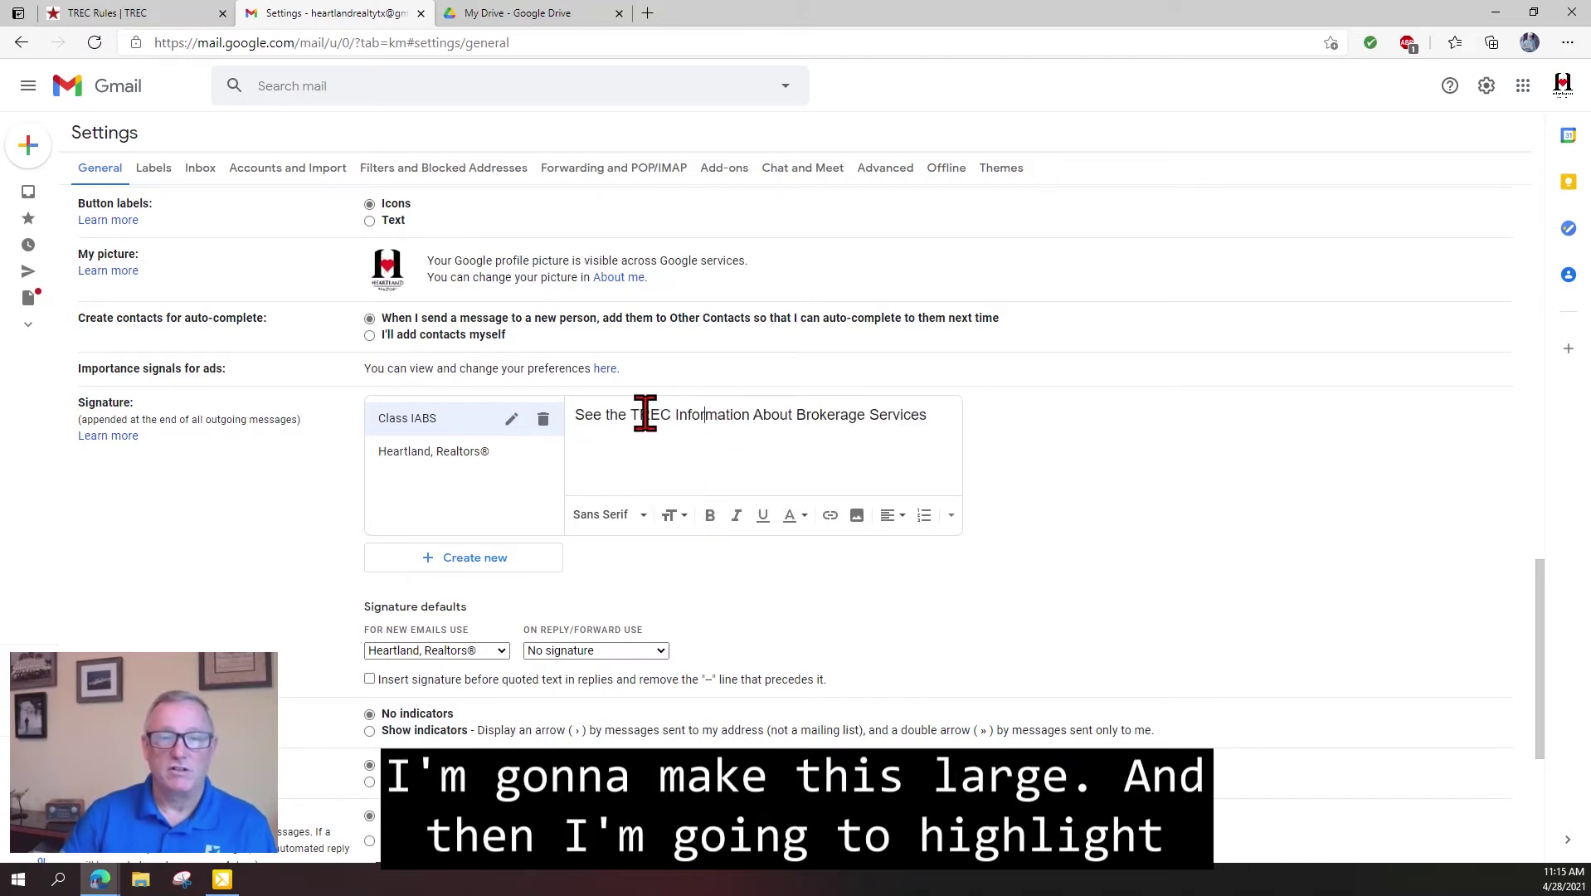
{"action": "left_click_drag", "start_coordinate": [632, 416], "coordinate": [928, 419]}
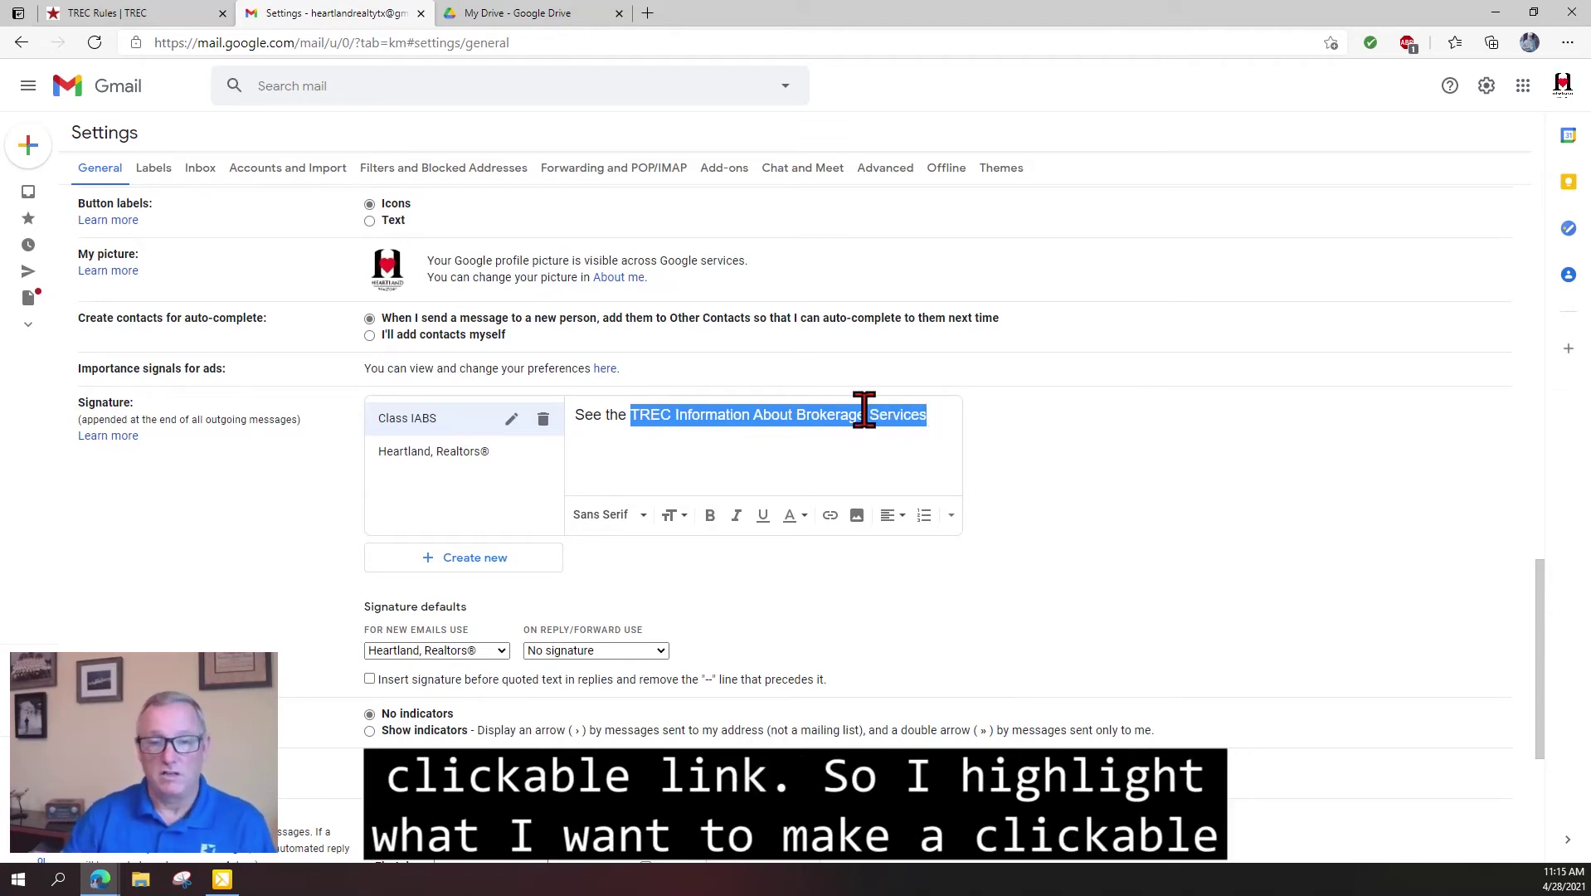
Link 'TREC Information About Brokerage Services' to the pasted Google Drive PDF address.
{"action": "left_click", "coordinate": [829, 516]}
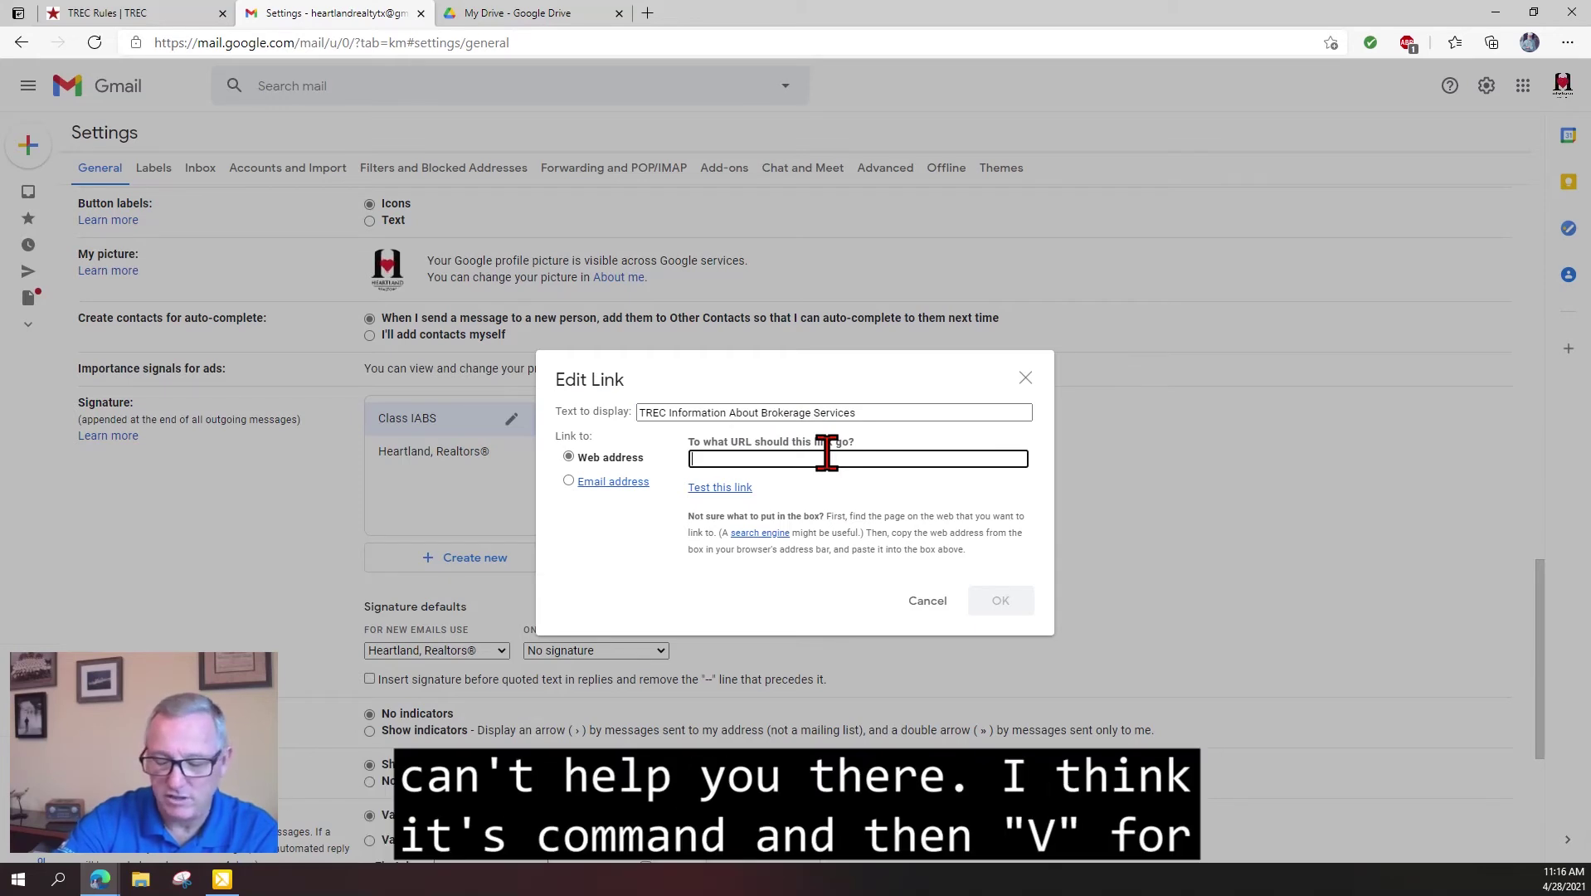
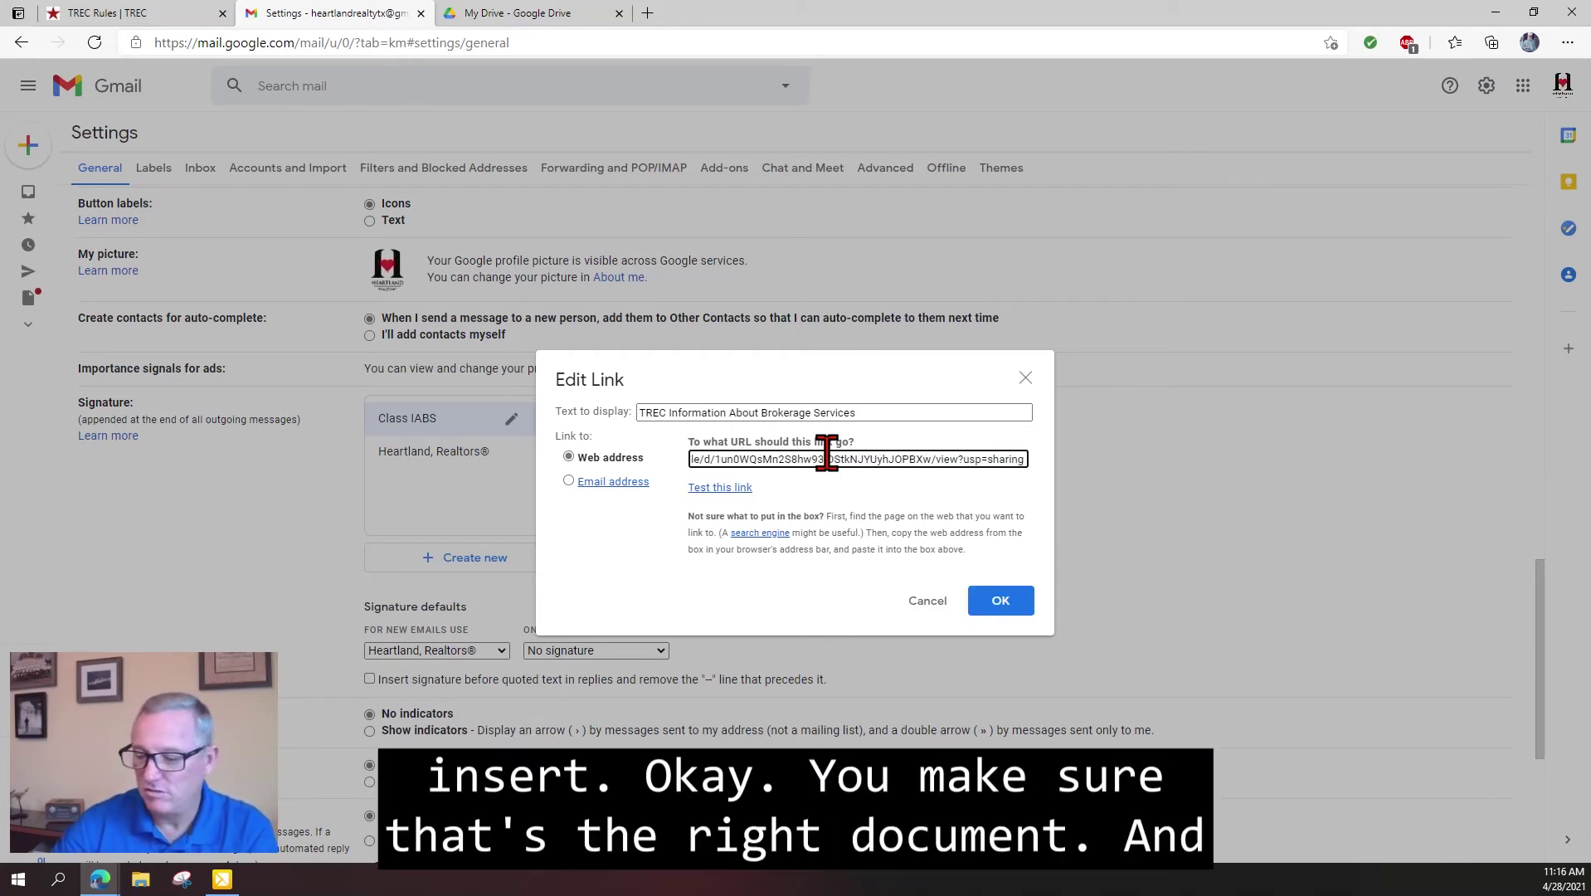
{"action": "key", "text": "Home"}
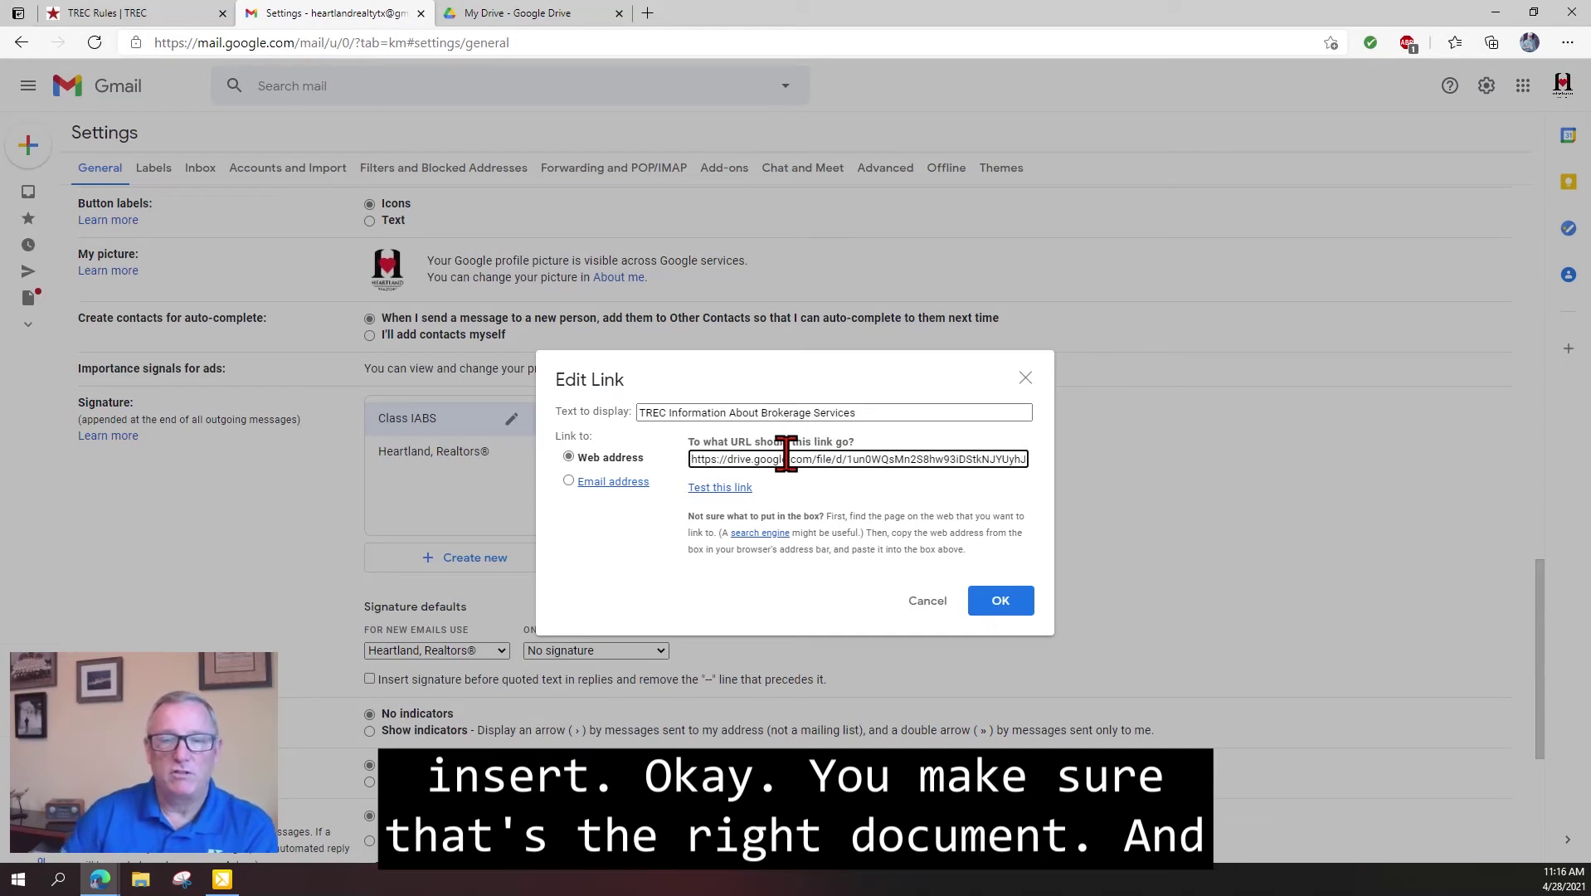
{"action": "double_click", "coordinate": [761, 460]}
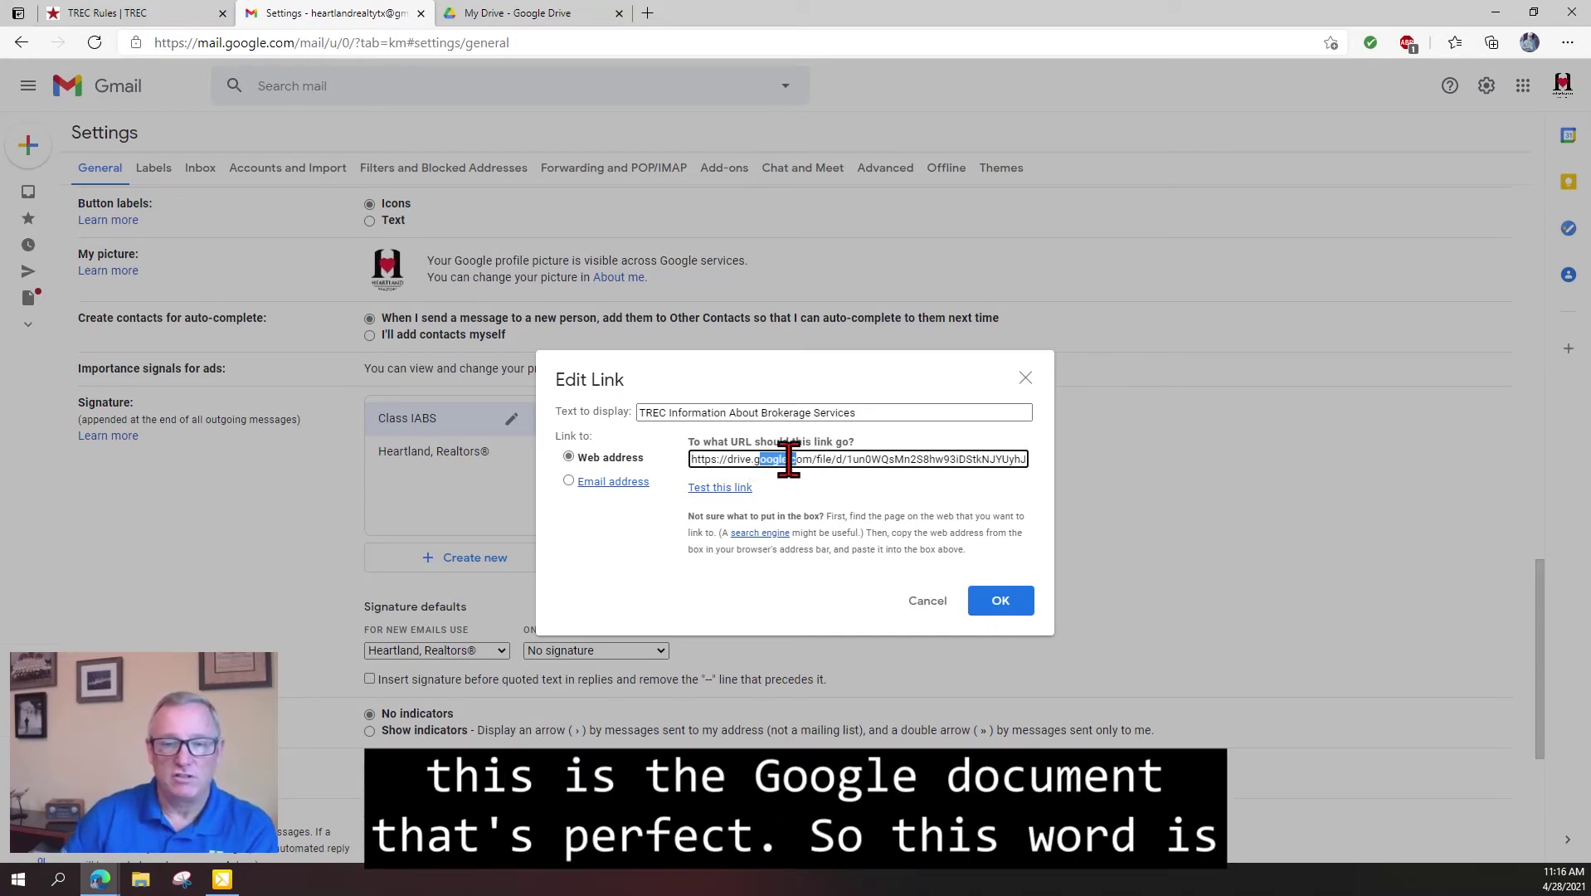
{"action": "left_click", "coordinate": [784, 461]}
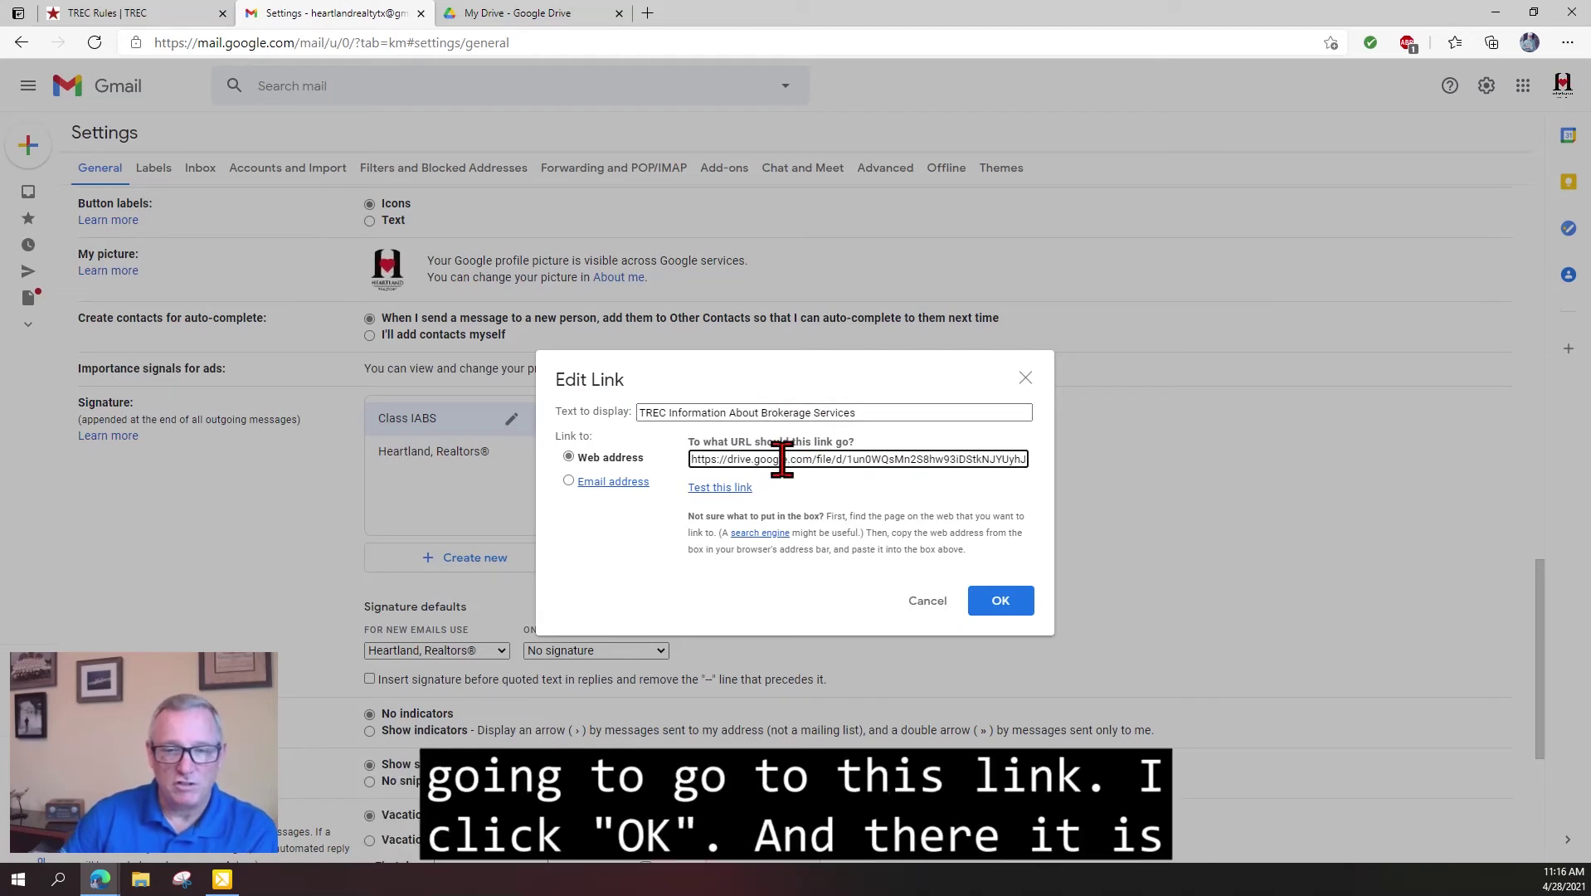
{"action": "left_click", "coordinate": [1000, 602]}
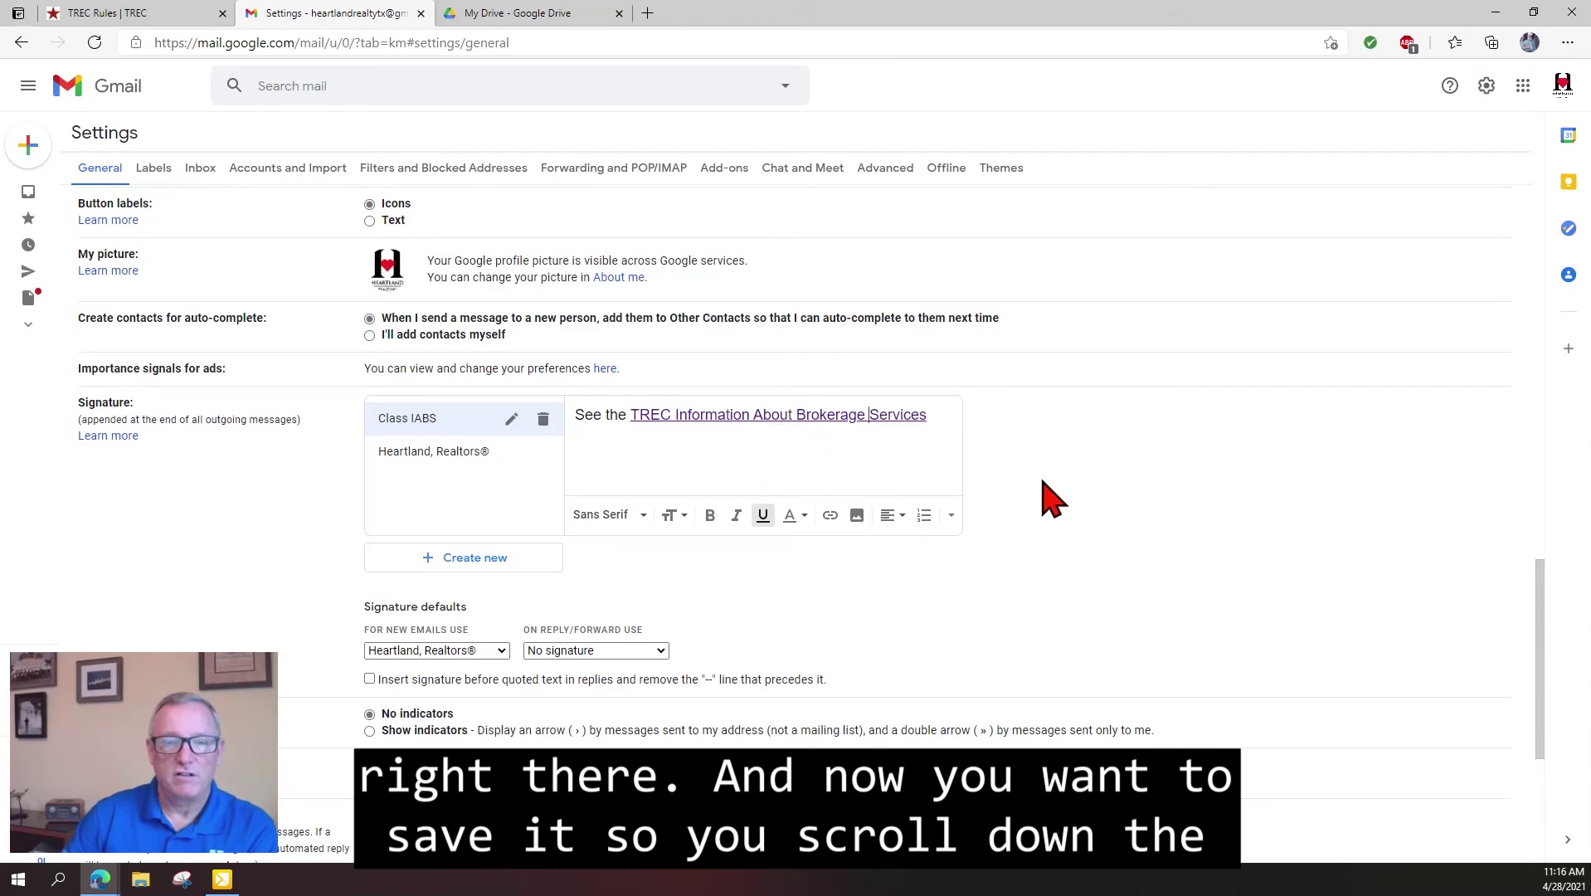
Save the signature settings and start a new message addressed to your own account.
{"action": "scroll", "coordinate": [1099, 508], "scroll_direction": "down", "scroll_amount": 4}
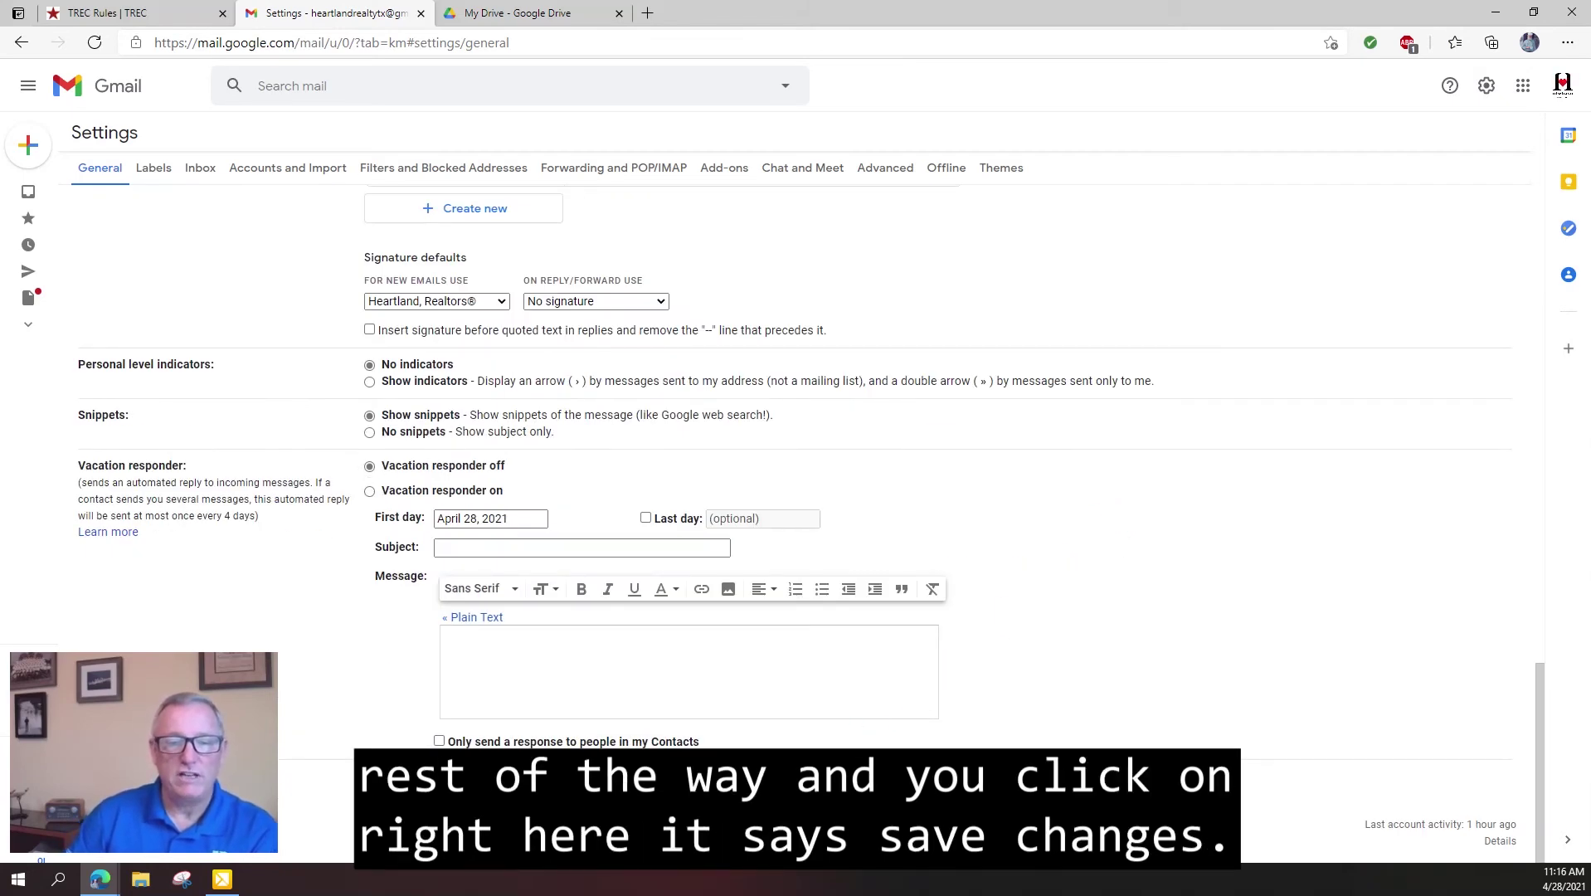
{"action": "left_click", "coordinate": [769, 780]}
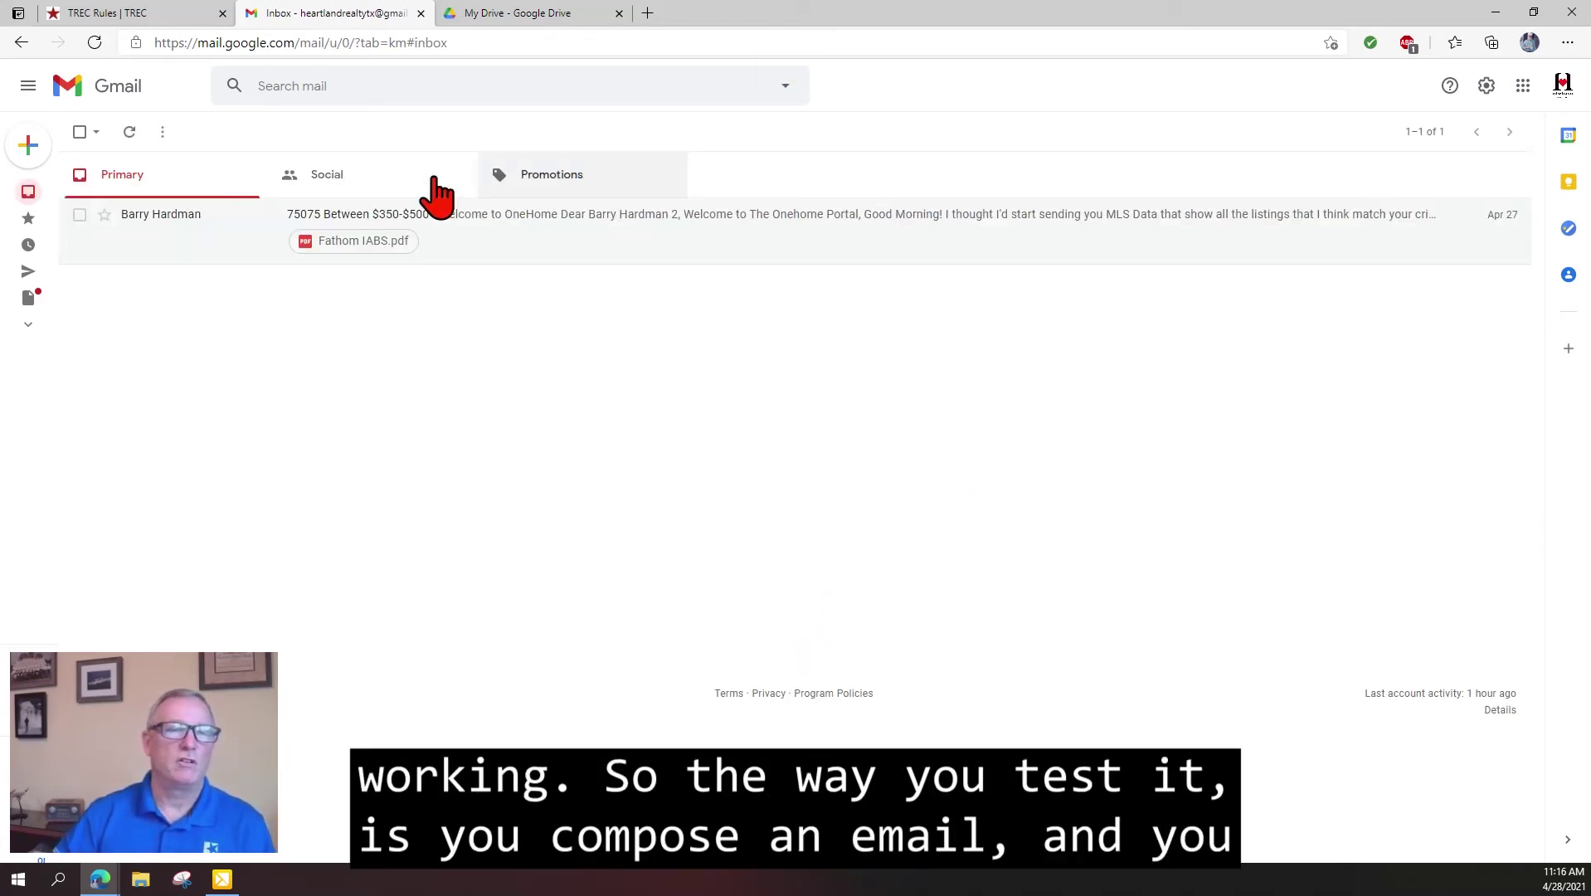
{"action": "left_click", "coordinate": [27, 146]}
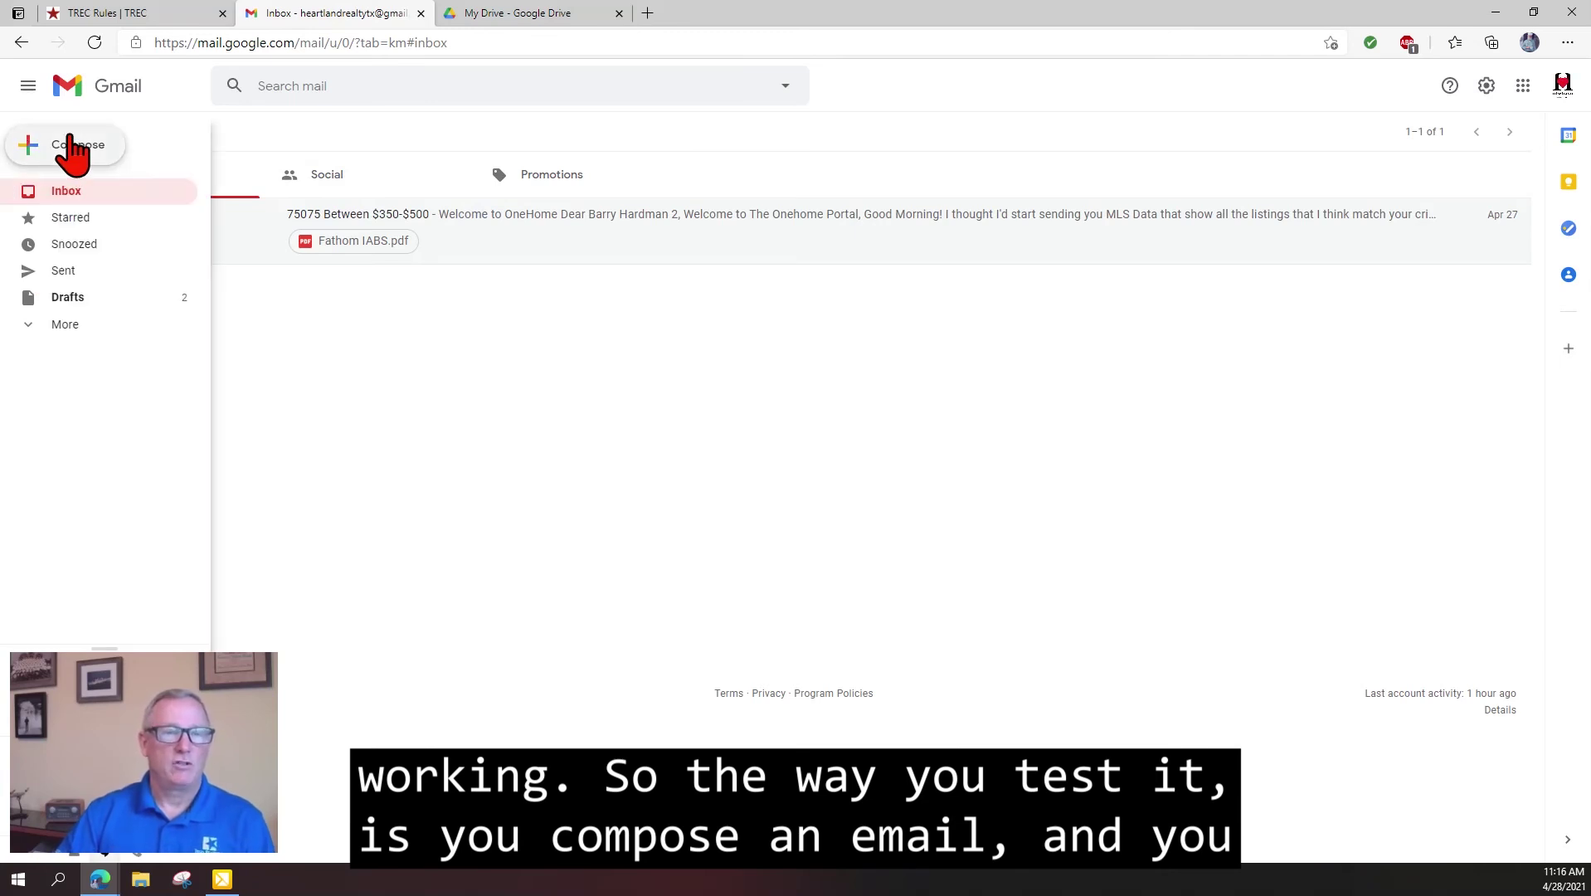
{"action": "type", "text": "heart"}
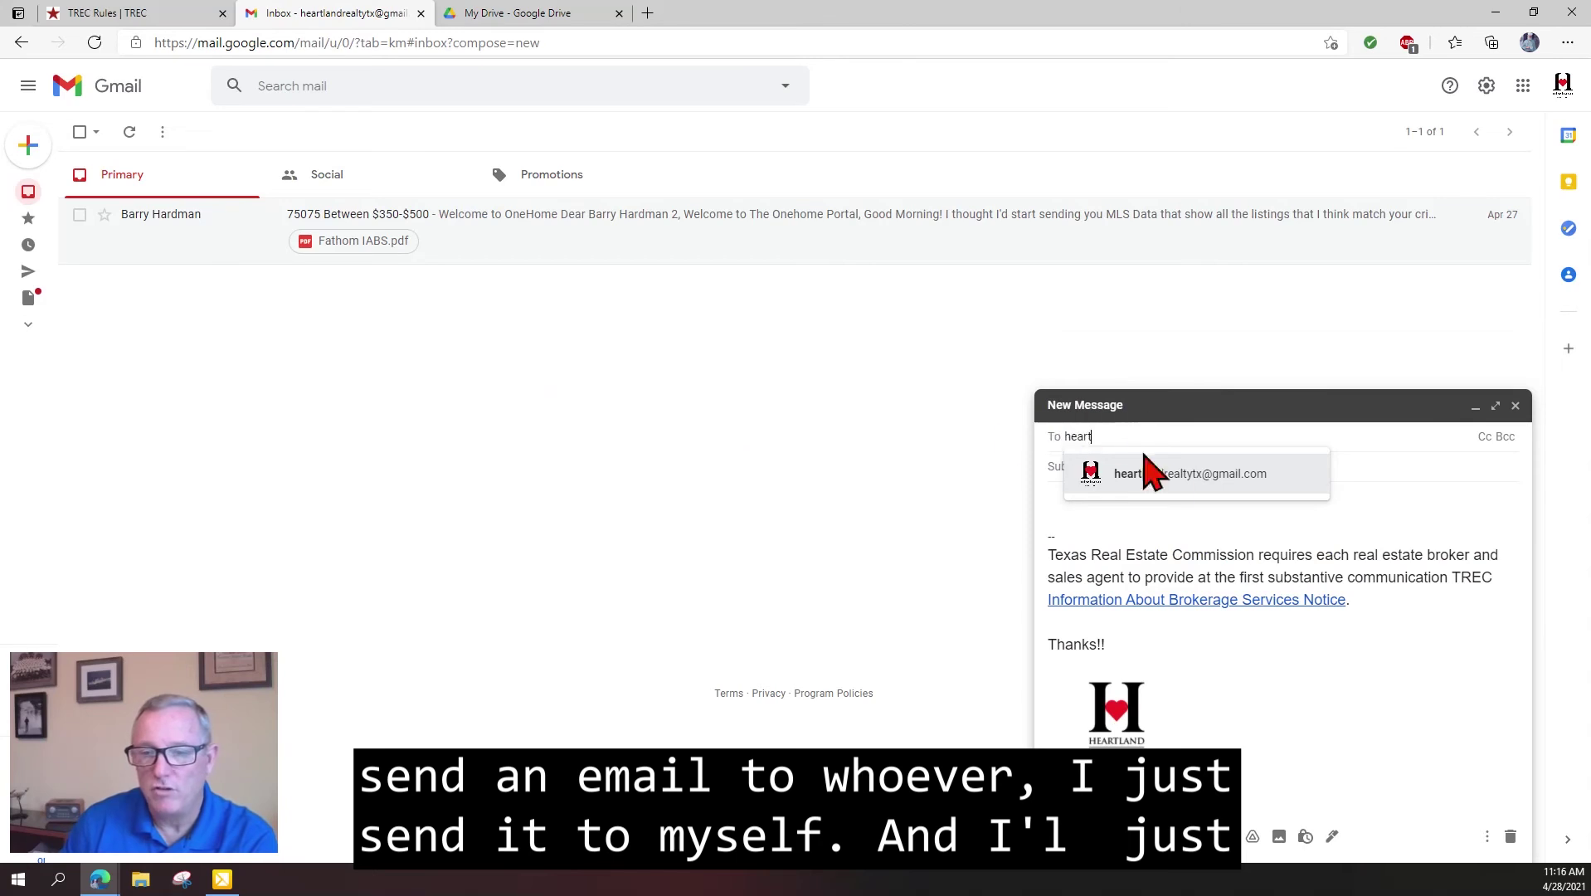
{"action": "left_click", "coordinate": [1176, 479]}
Enter the subject 'IABS Test', fixing the typo.
{"action": "left_click", "coordinate": [1180, 466]}
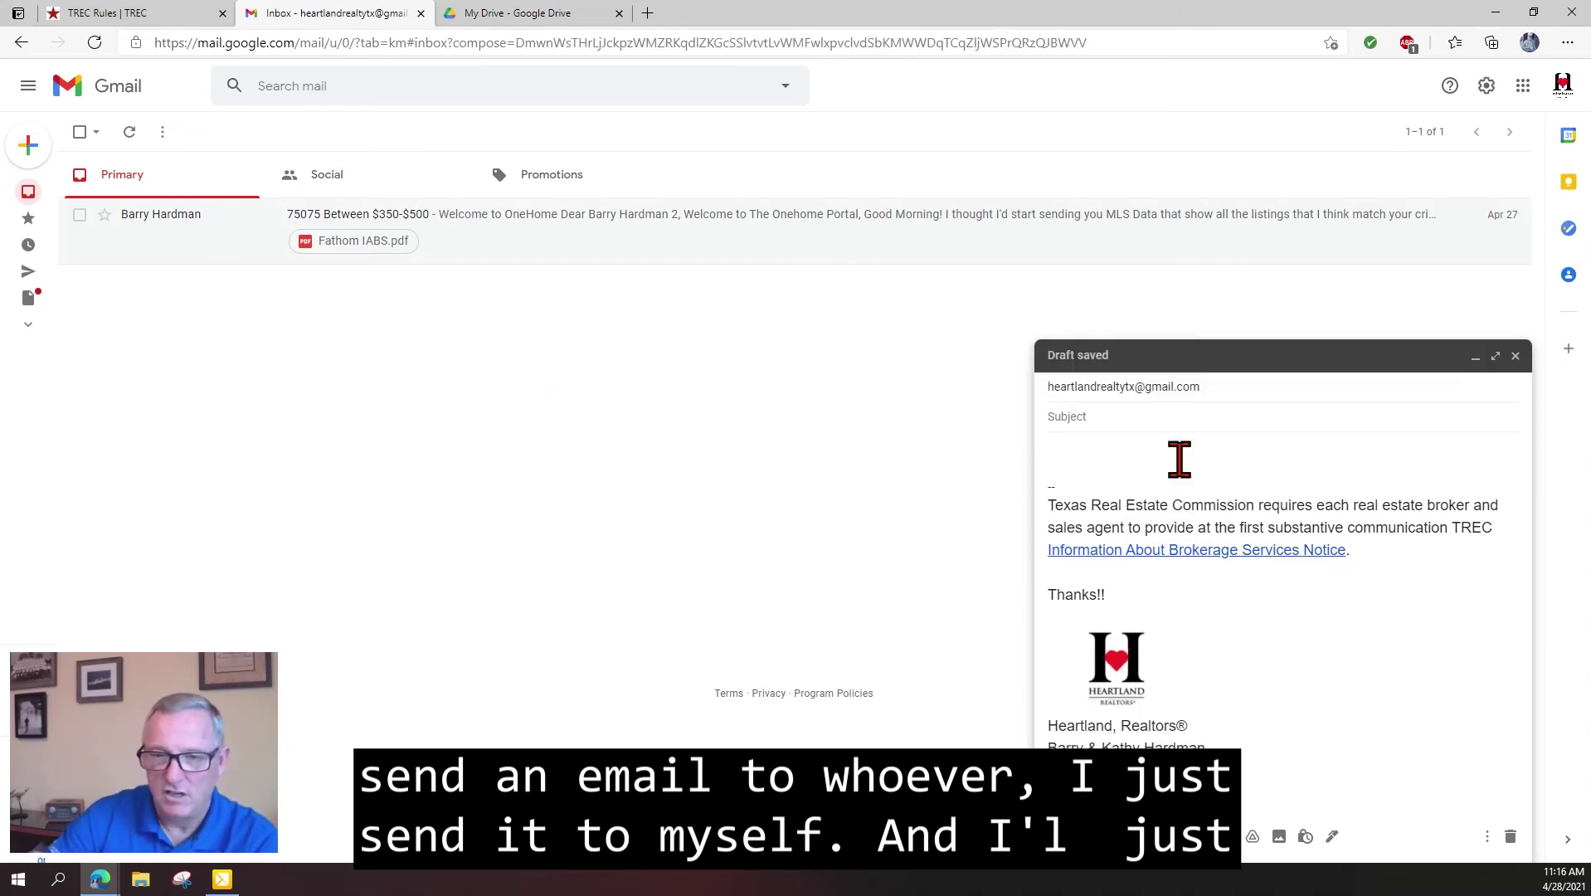
{"action": "type", "text": "IABS "}
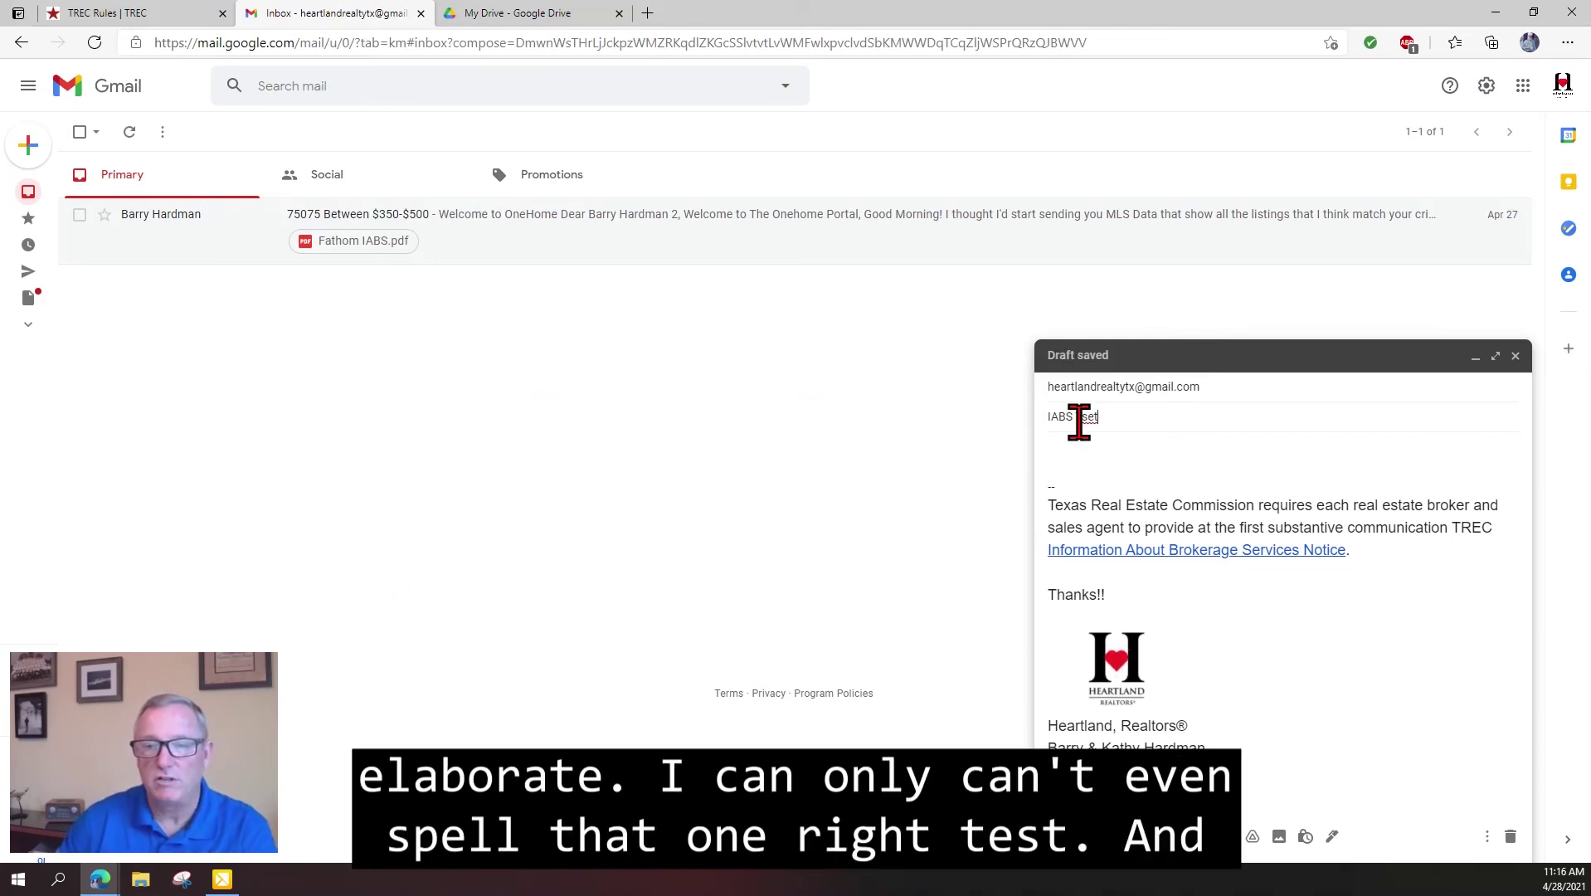
{"action": "type", "text": "Tset"}
{"action": "key", "text": "BackSpace"}
{"action": "key", "text": "BackSpace"}
{"action": "key", "text": "BackSpace"}
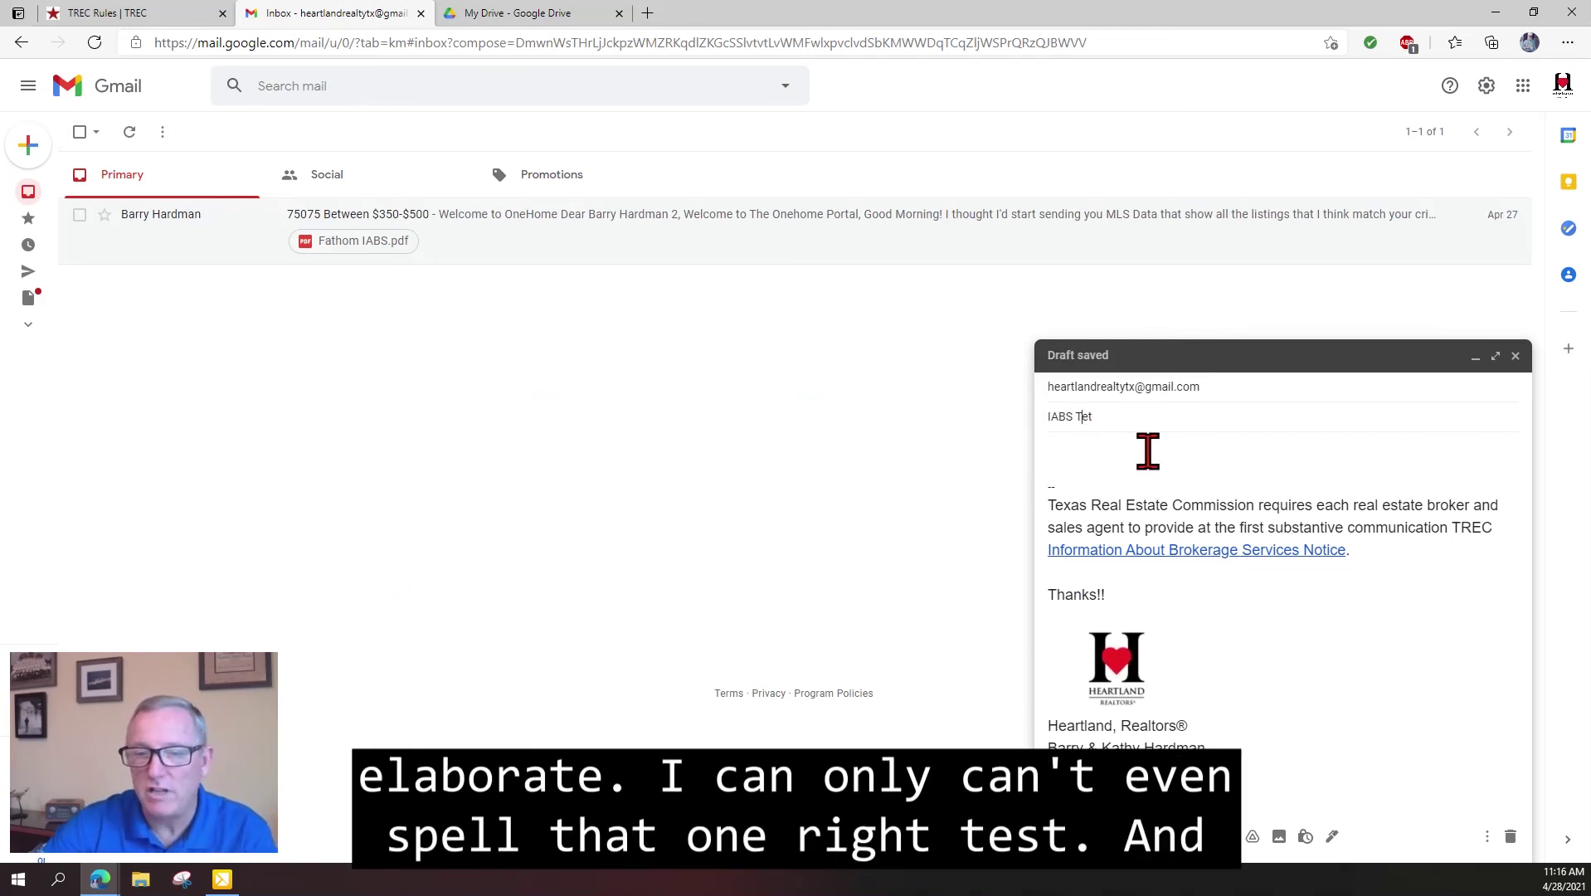
{"action": "type", "text": "e"}
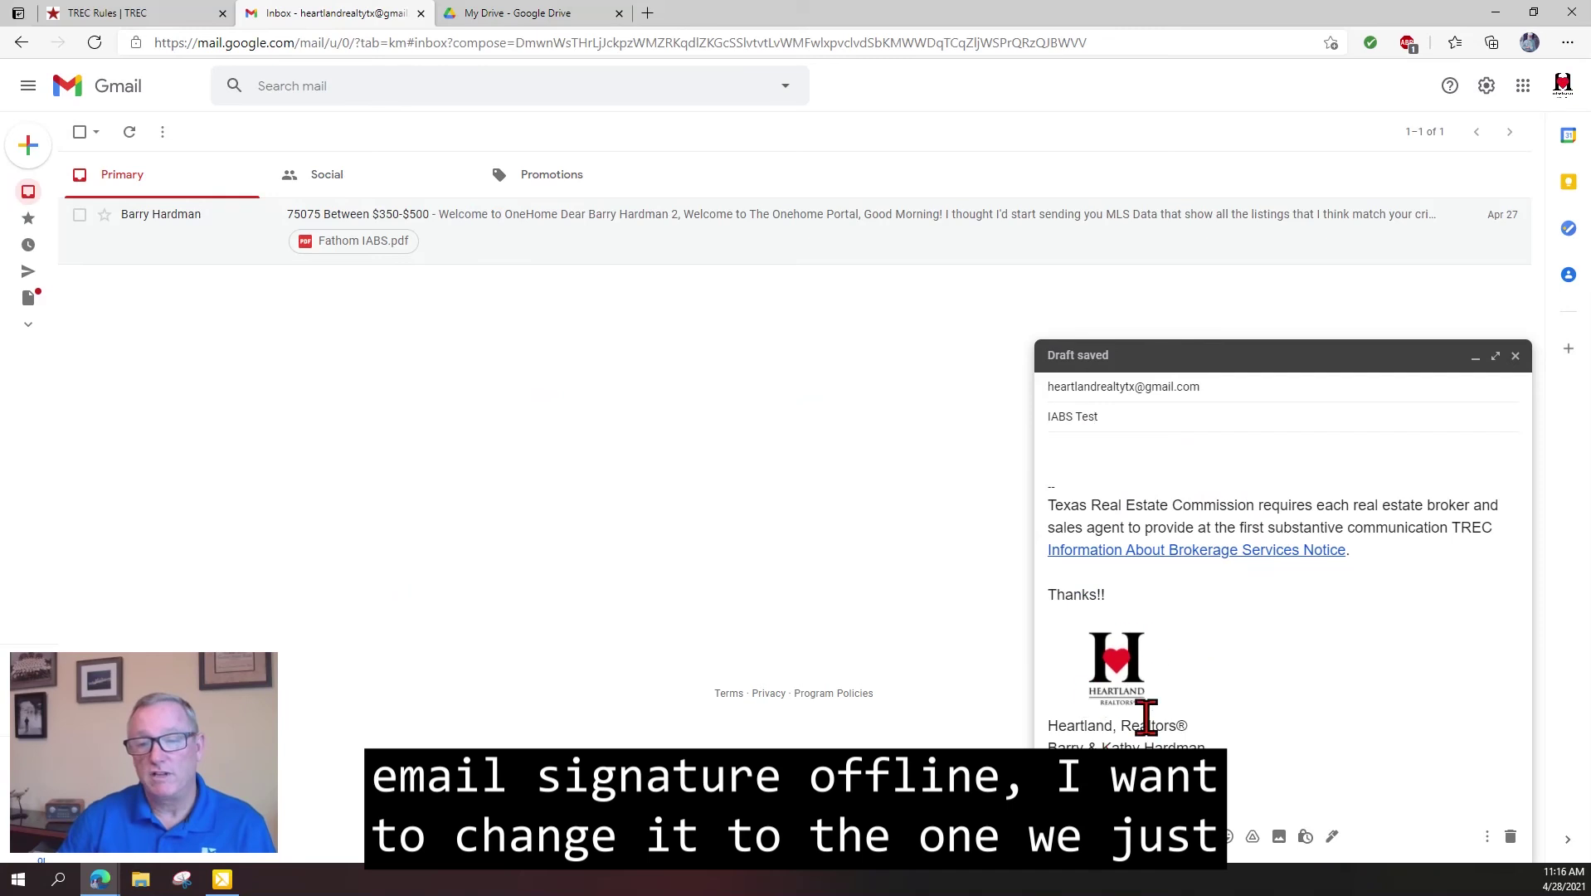
{"action": "left_click", "coordinate": [1332, 836]}
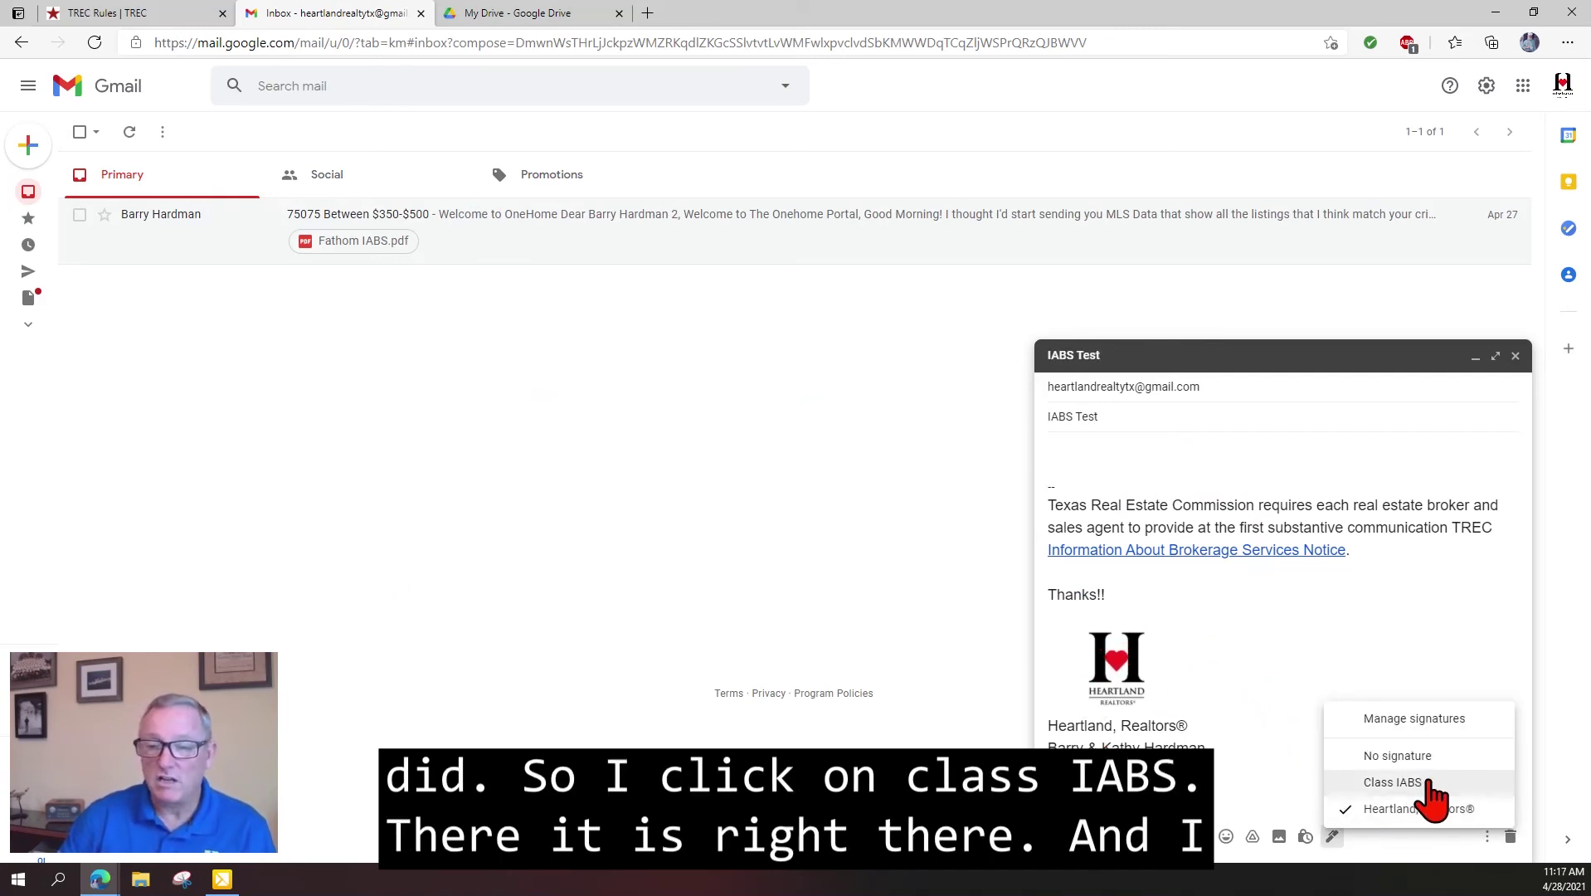
Apply the Class IABS signature to the draft and add filler body text.
{"action": "left_click", "coordinate": [1393, 782]}
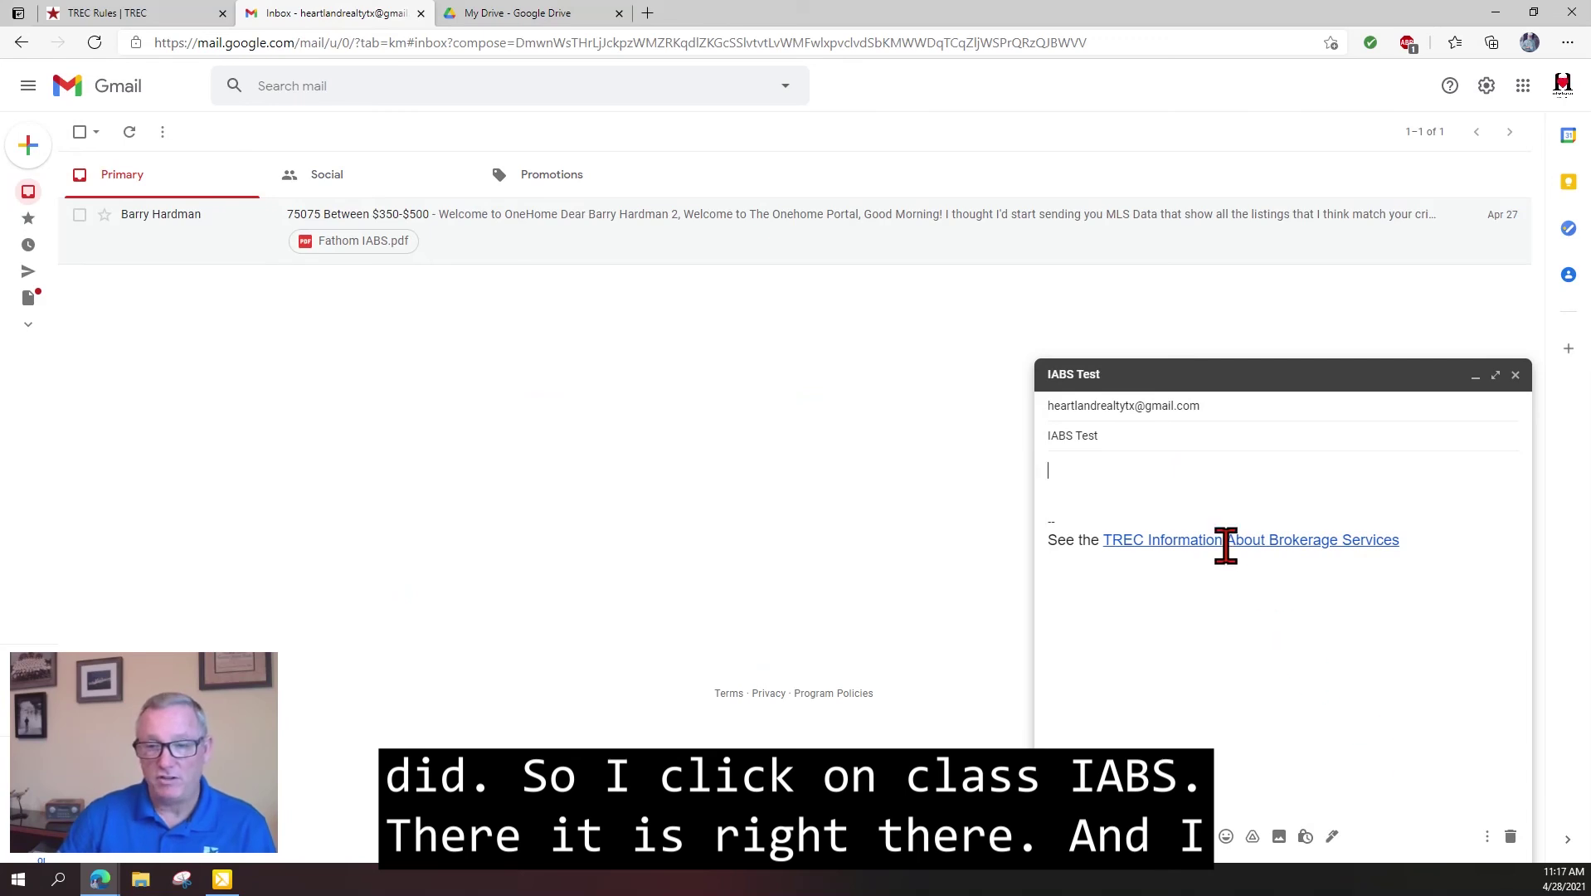
{"action": "type", "text": "zdfgdsfgsdfgsdfgsdfgf"}
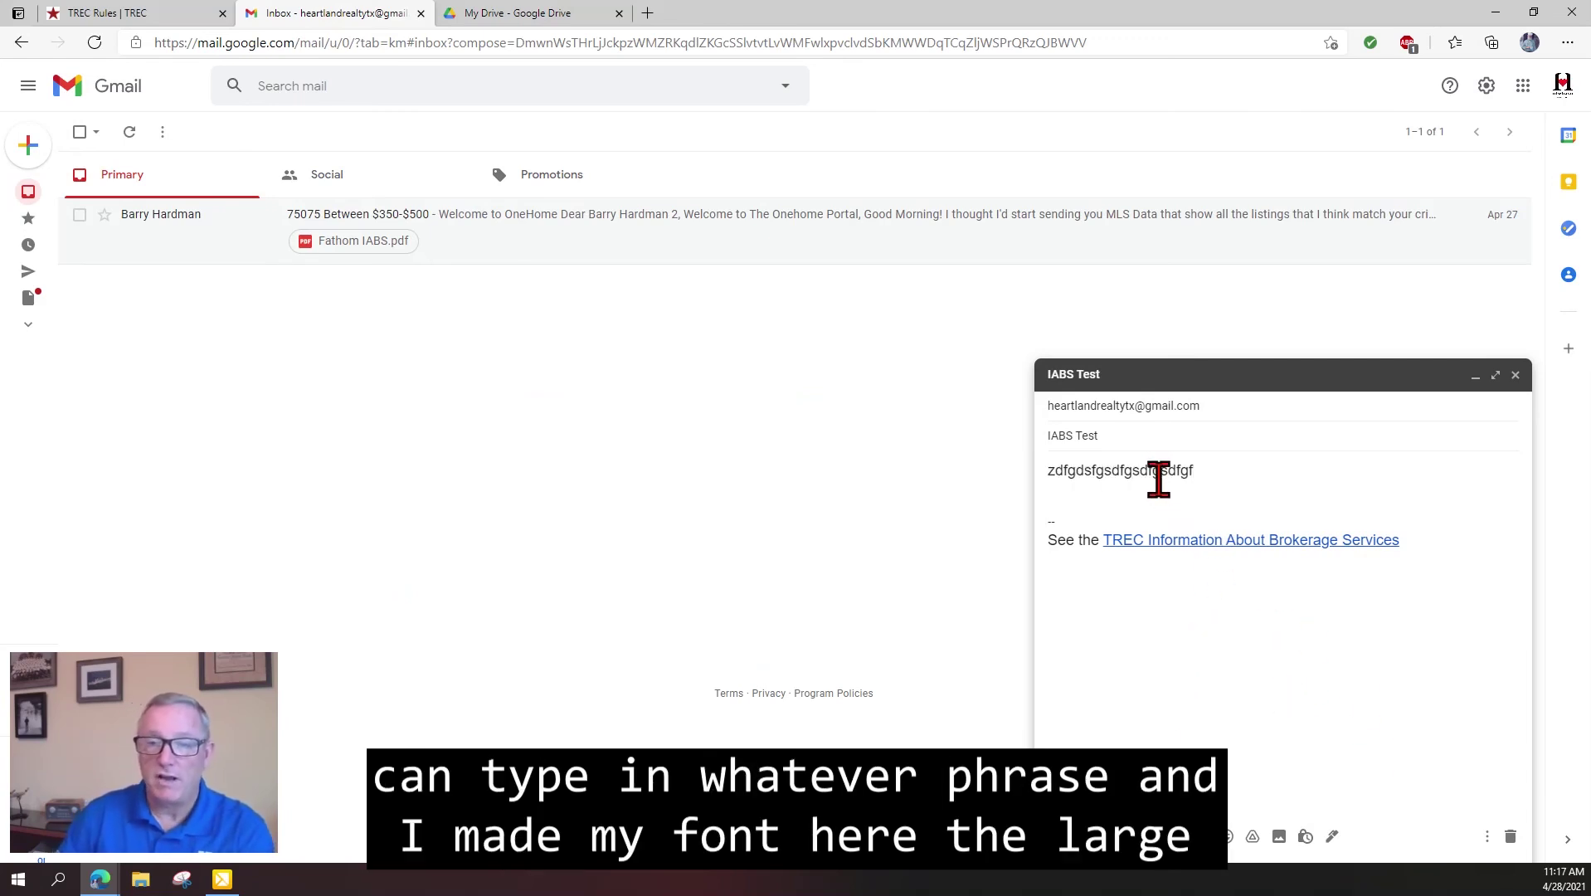
{"action": "double_click", "coordinate": [1155, 471]}
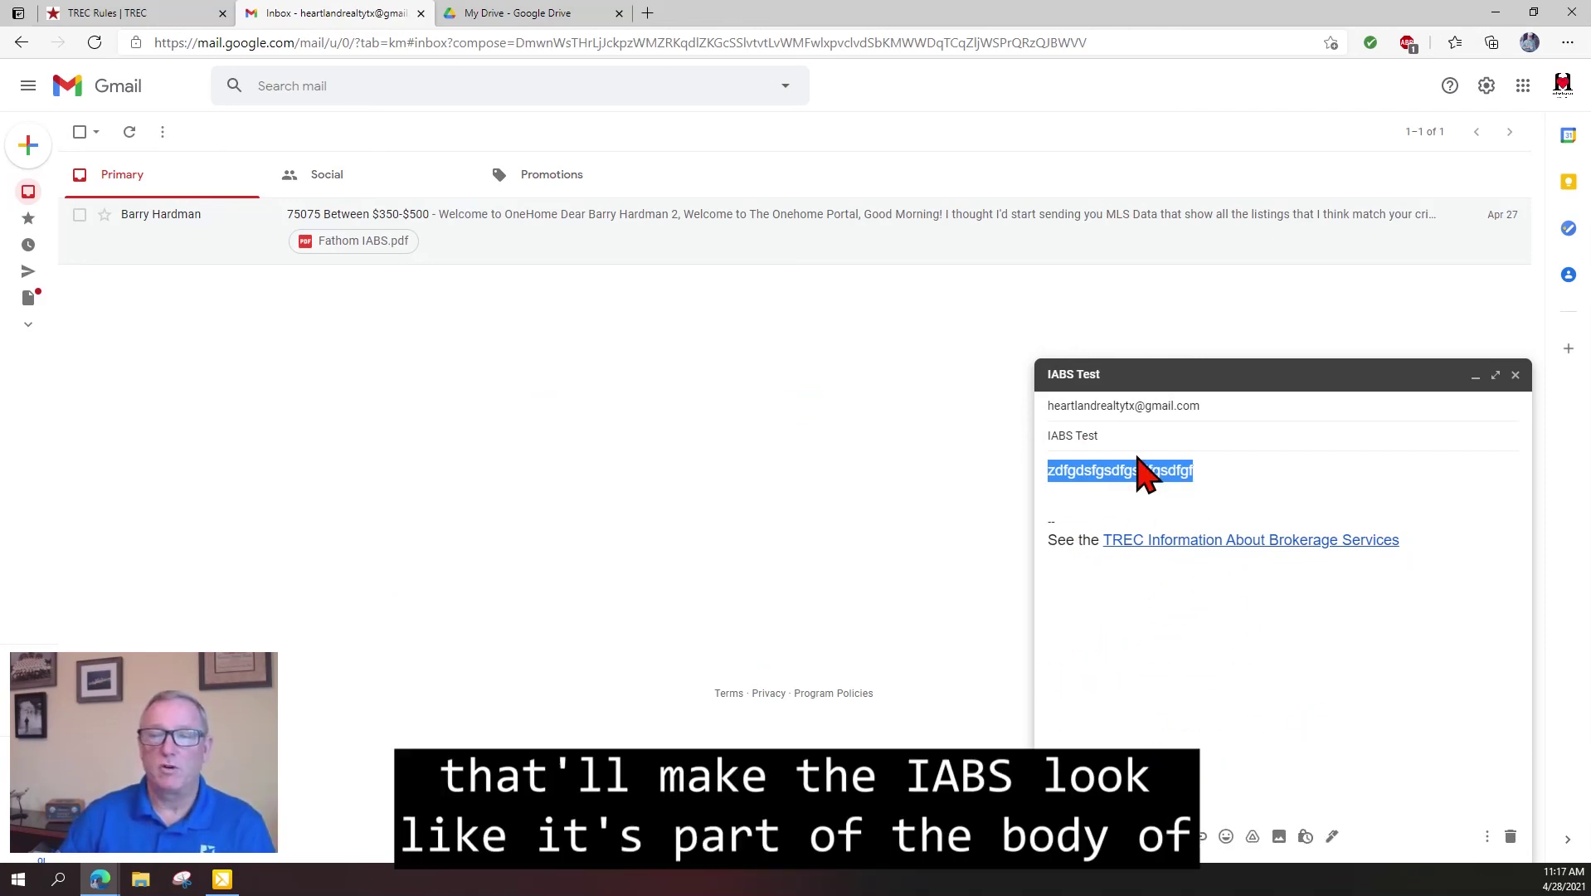
{"action": "left_click", "coordinate": [1198, 539]}
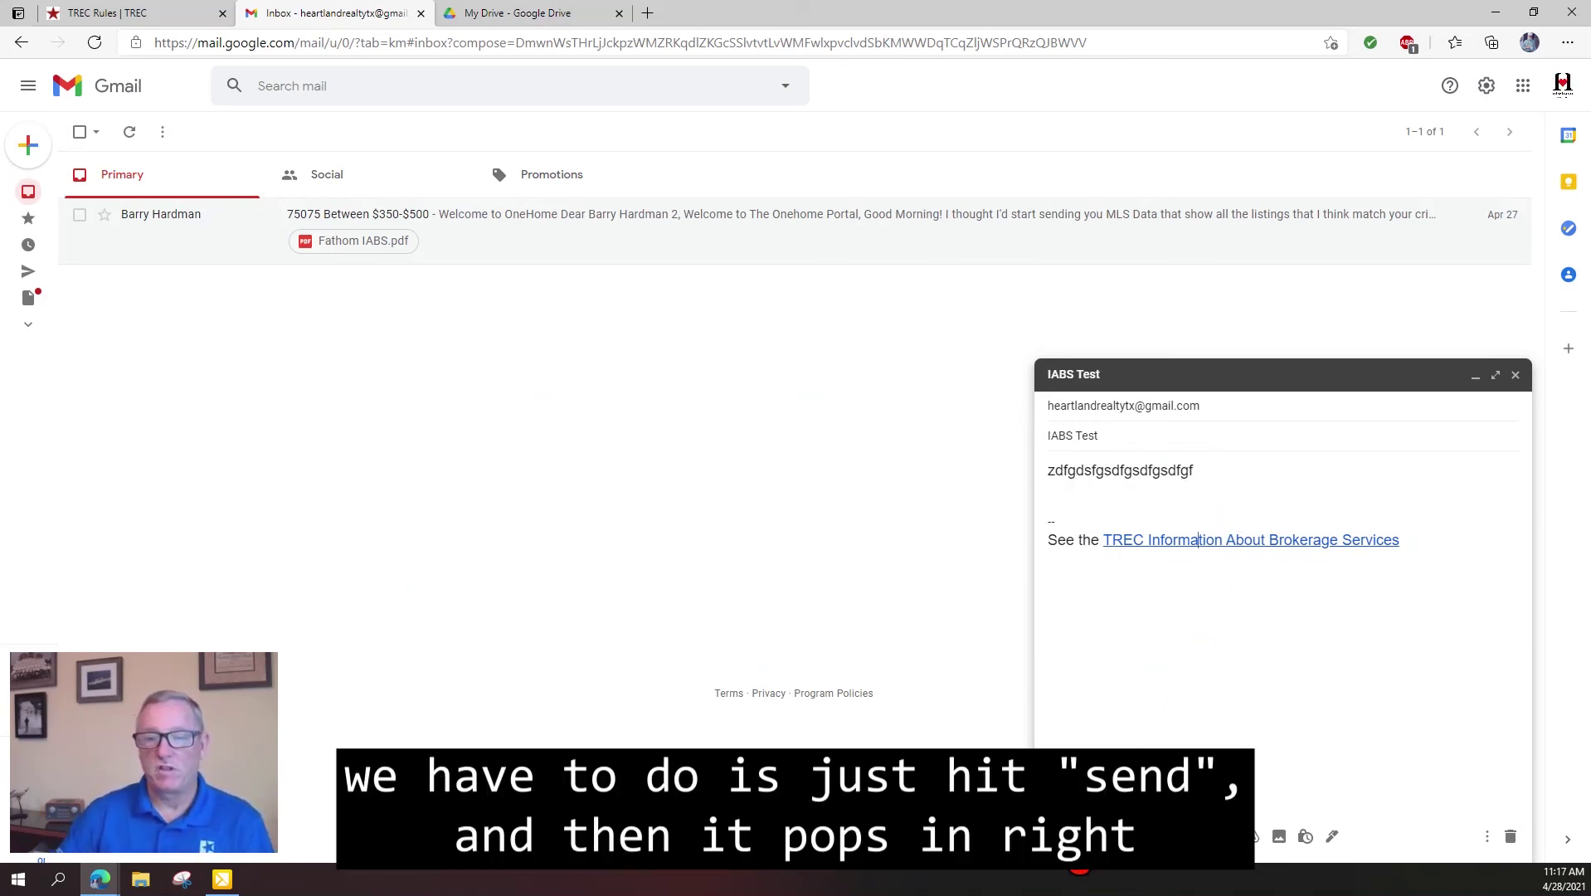
Send the IABS Test email, open it from the inbox, and follow its TREC signature link.
{"action": "left_click", "coordinate": [1072, 835]}
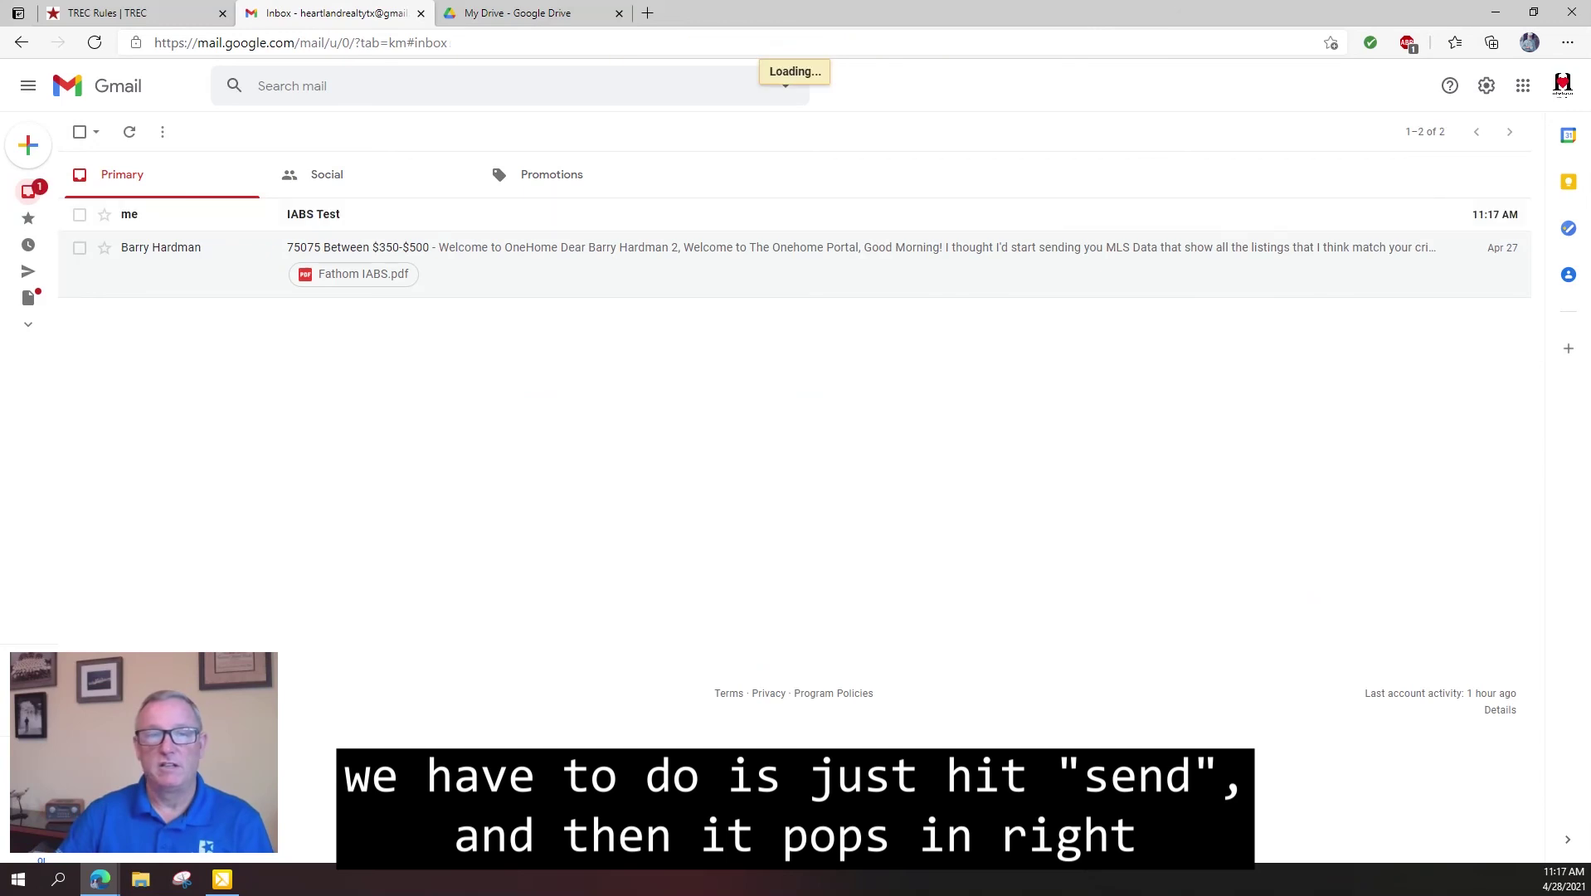
{"action": "left_click", "coordinate": [370, 214]}
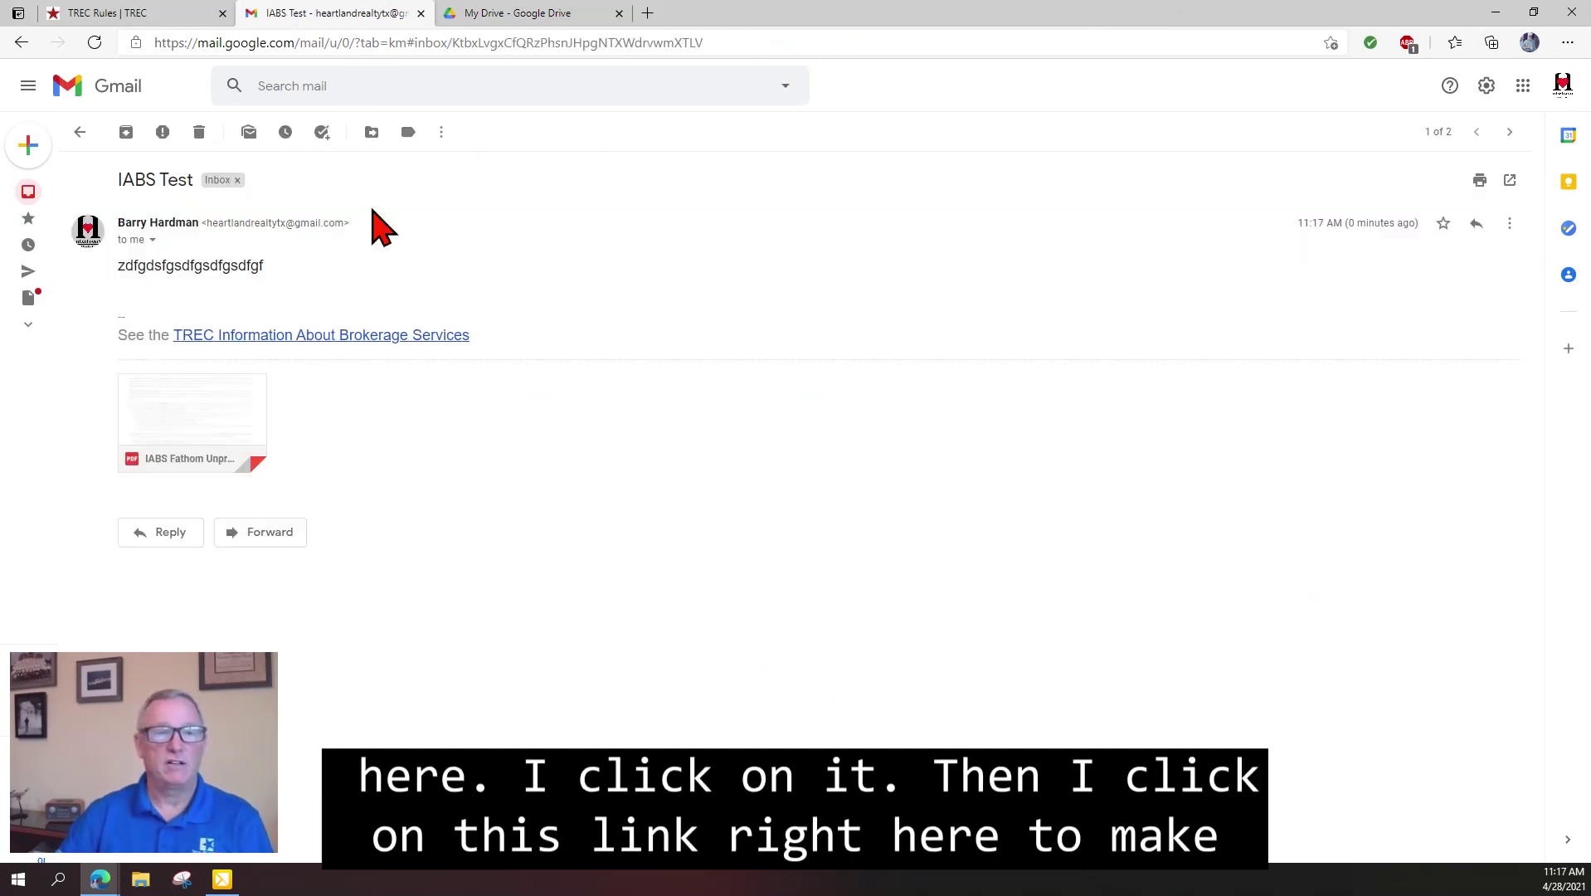
{"action": "left_click", "coordinate": [314, 332]}
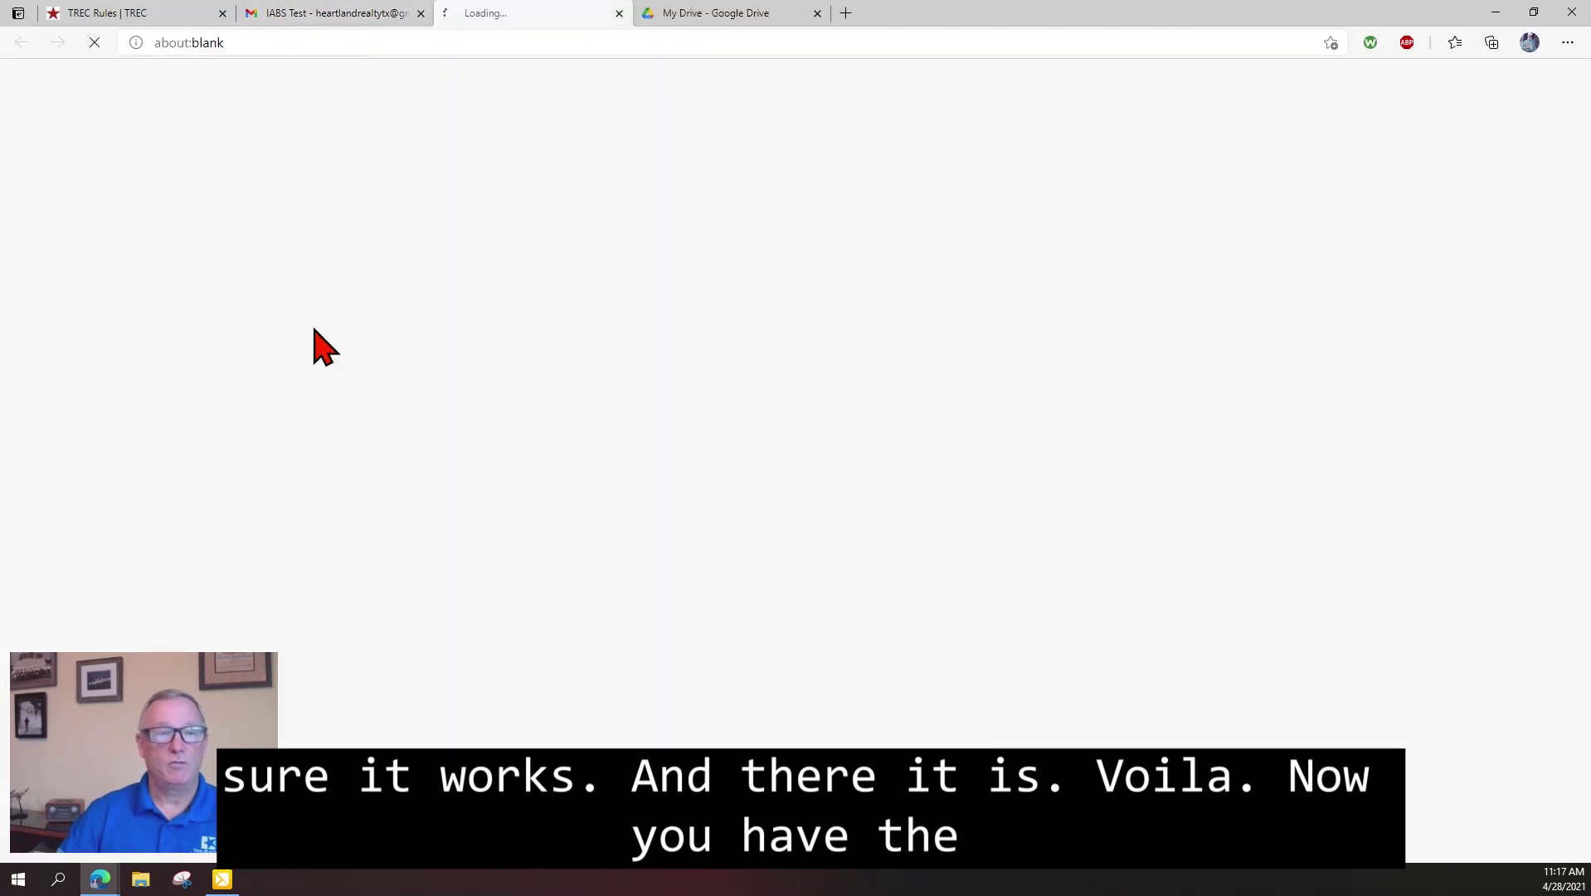